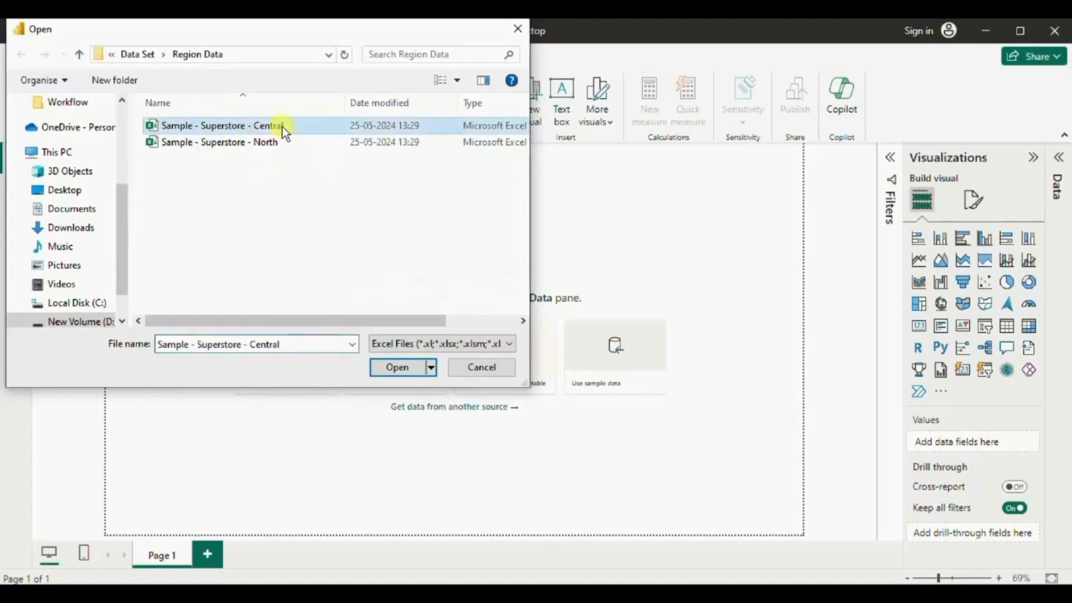
- Bring the Sample - Superstore sheet of the Sample - Superstore - Central workbook into Power Query Editor for transformation
{"action": "left_click", "coordinate": [390, 368]}
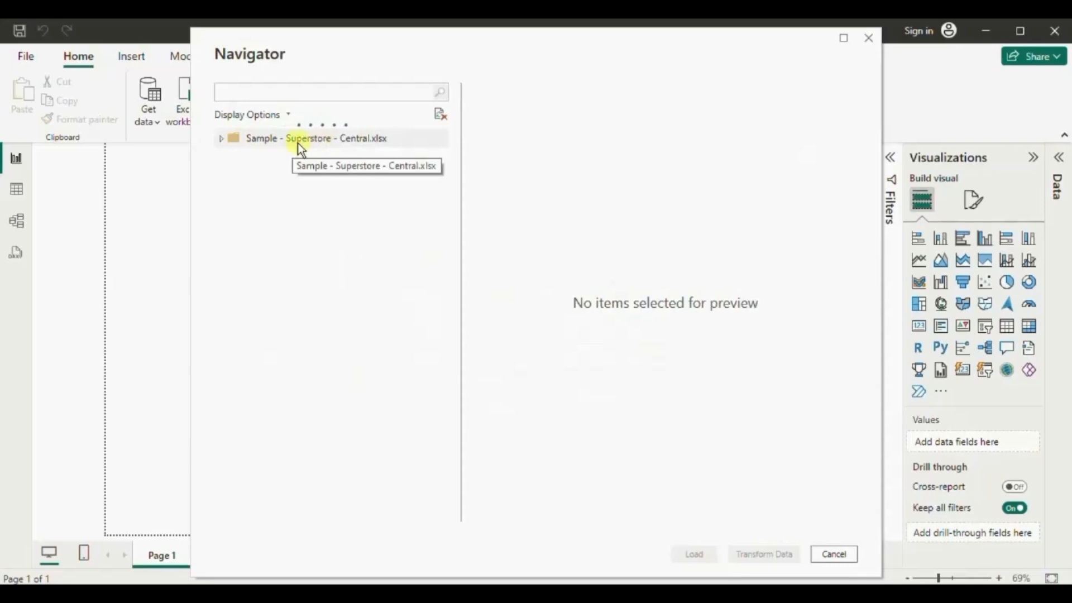
{"action": "left_click", "coordinate": [221, 137]}
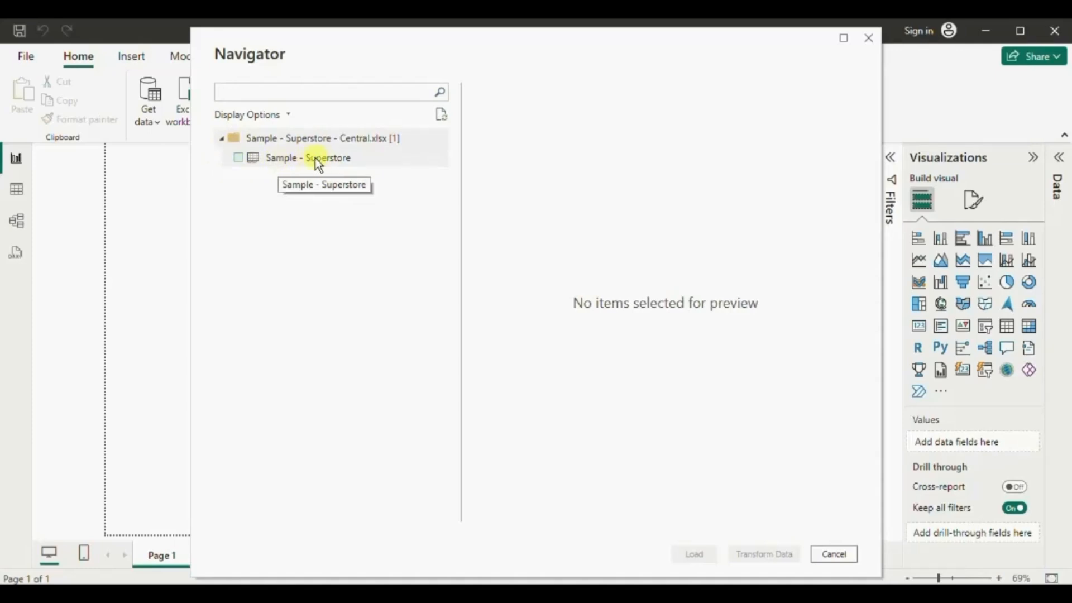
{"action": "left_click", "coordinate": [239, 159]}
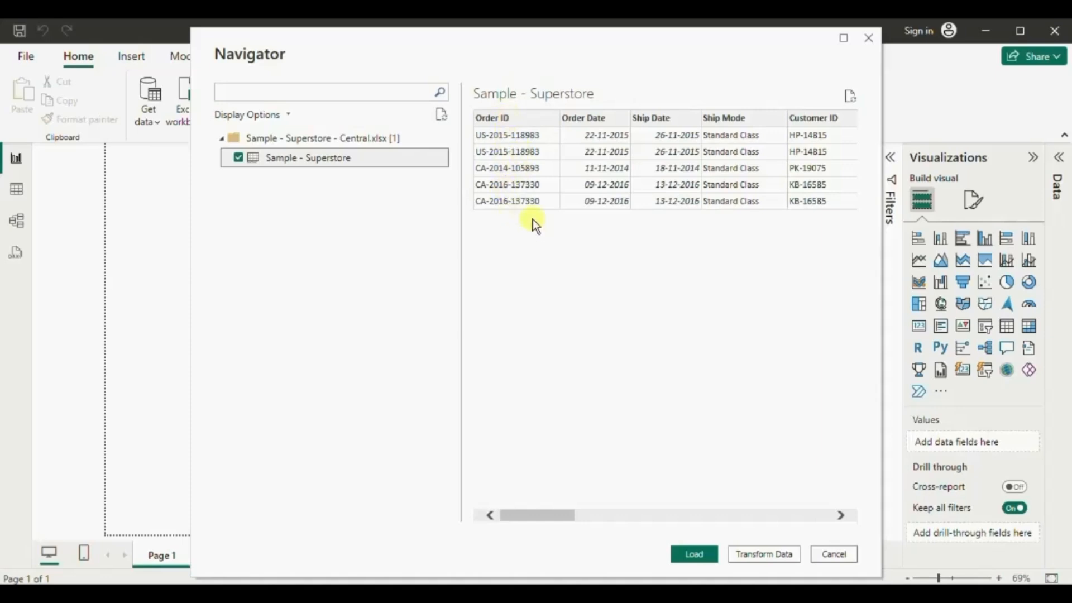
{"action": "left_click_drag", "start_coordinate": [525, 512], "coordinate": [660, 521]}
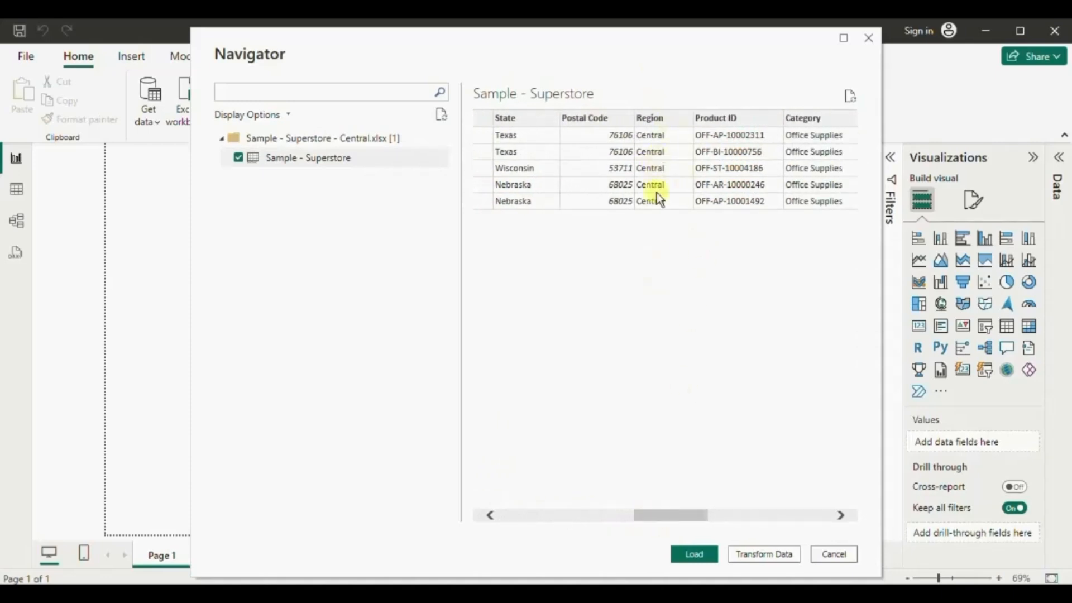
{"action": "left_click", "coordinate": [746, 552]}
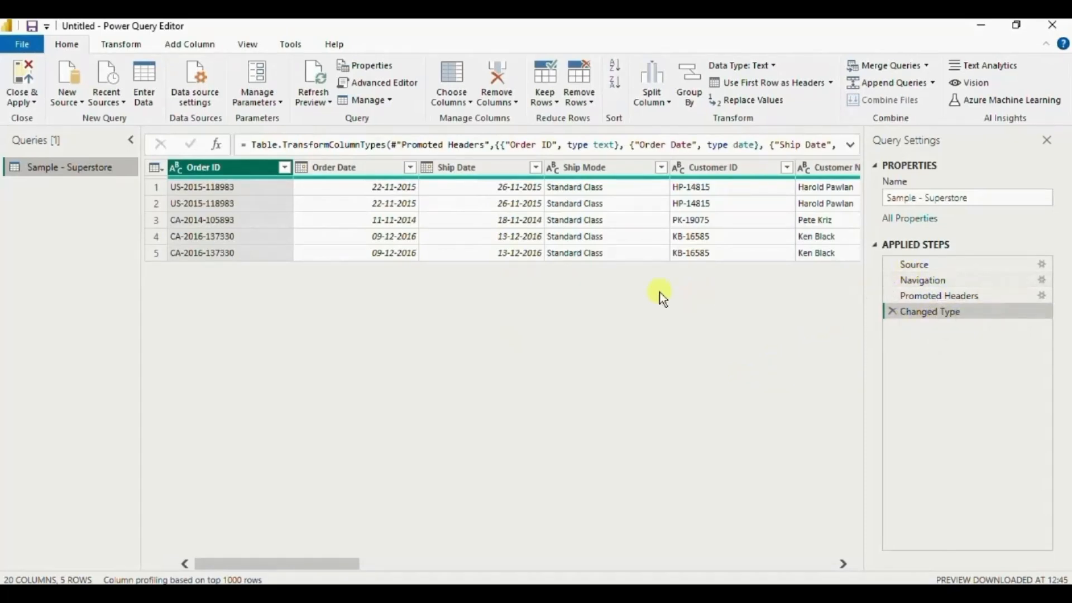
- Convert the Customer Name column's text to UPPERCASE
{"action": "left_click_drag", "start_coordinate": [284, 564], "coordinate": [378, 557]}
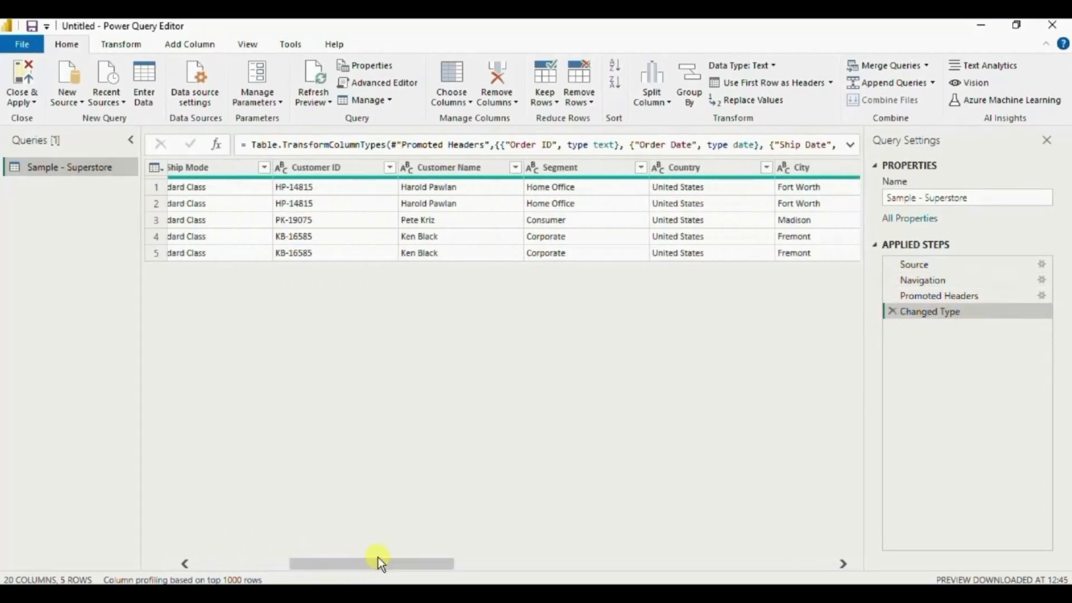
{"action": "left_click", "coordinate": [443, 169]}
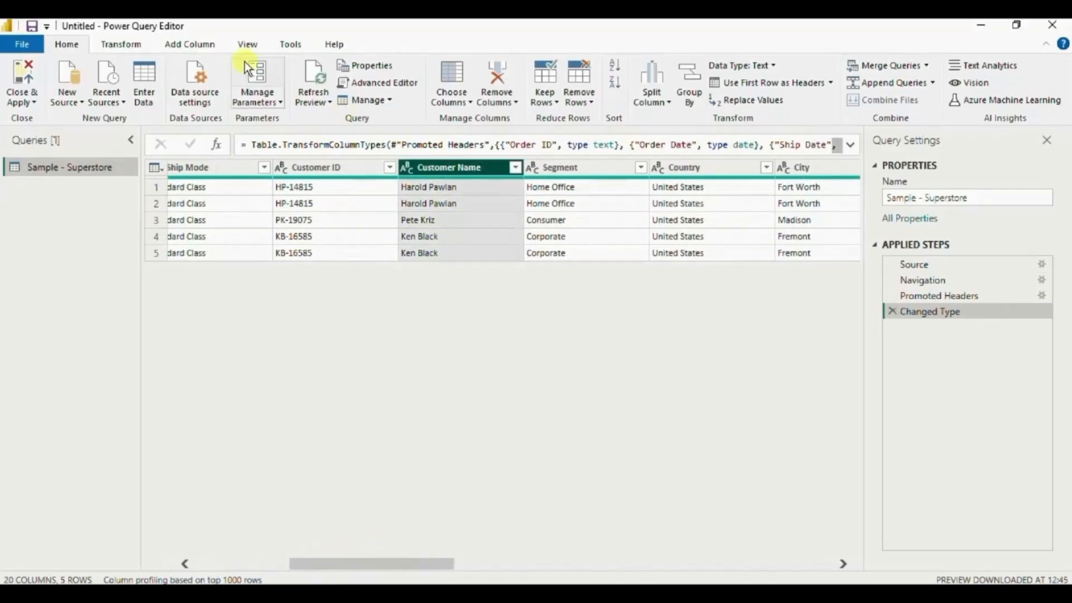
{"action": "left_click", "coordinate": [135, 45]}
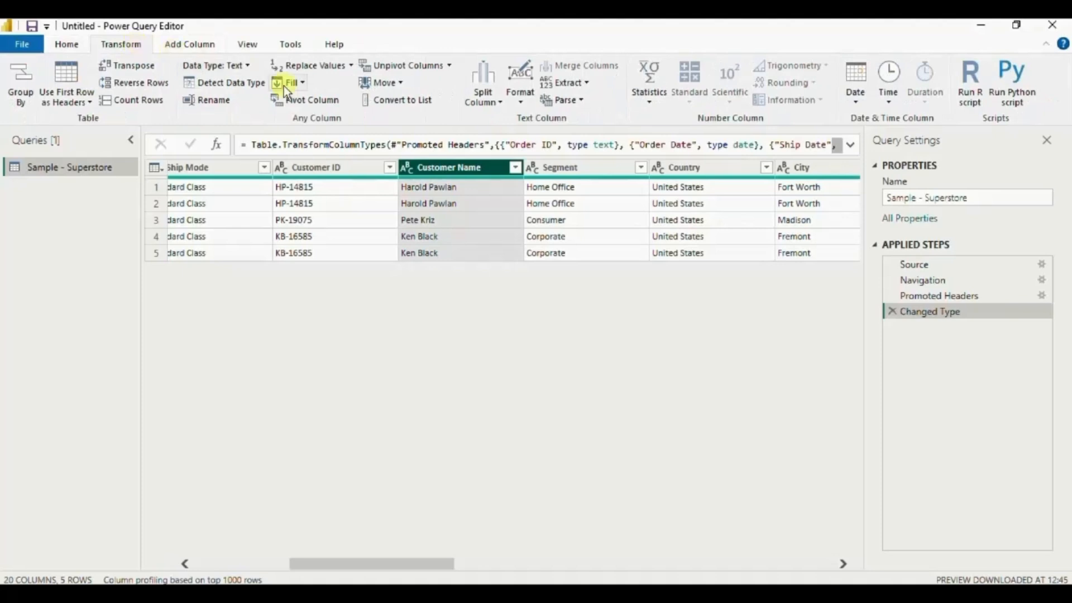
{"action": "left_click", "coordinate": [520, 104]}
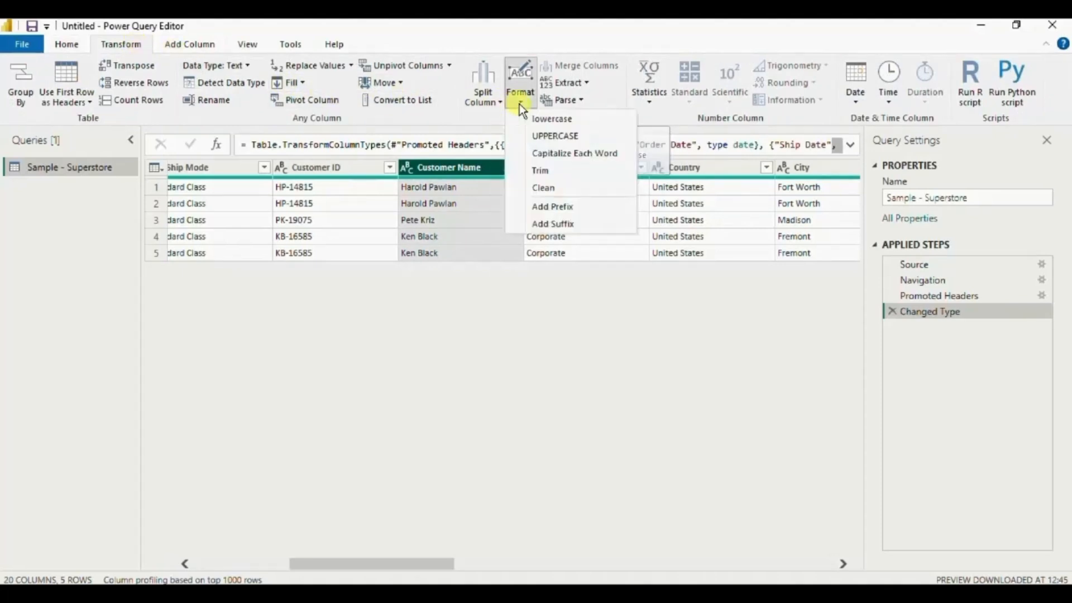
{"action": "left_click", "coordinate": [552, 136]}
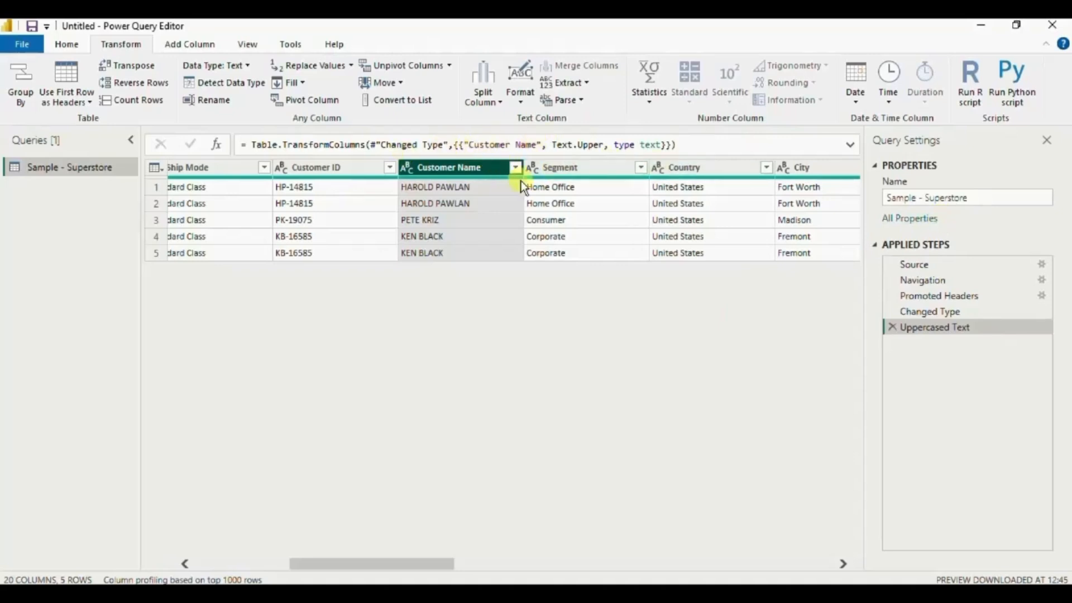
- Repoint the query's Source step to the Sample - Superstore - North workbook in the Region Data folder
{"action": "left_click", "coordinate": [974, 266]}
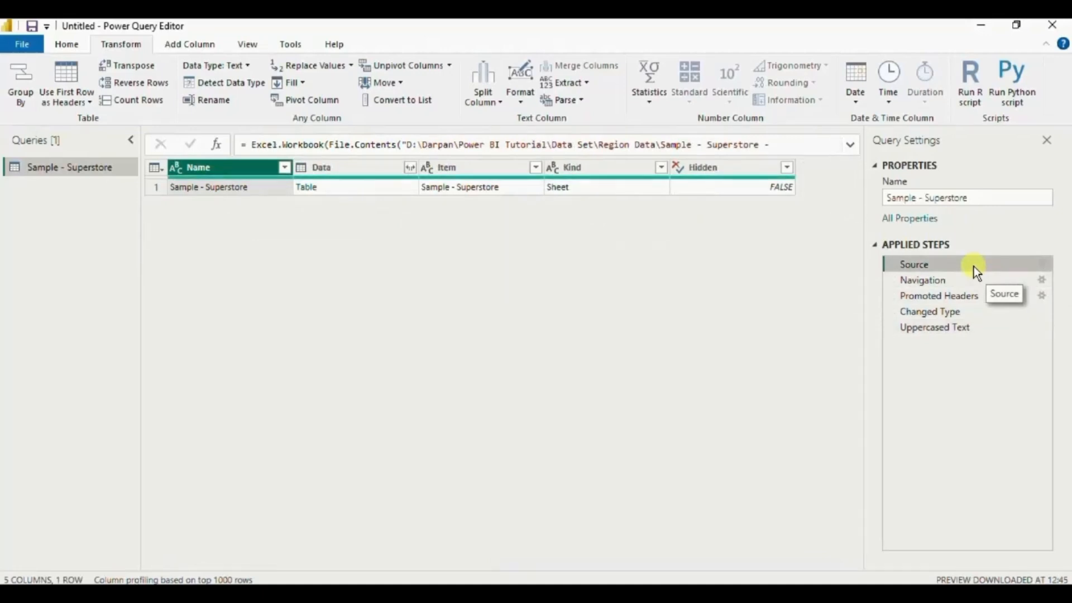
{"action": "left_click", "coordinate": [851, 147]}
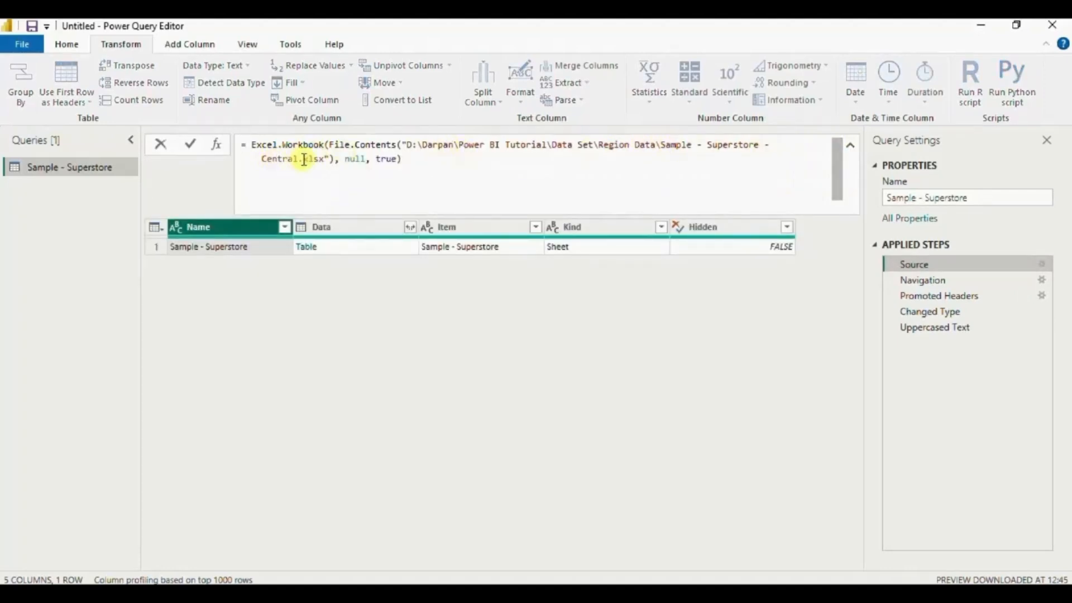
{"action": "left_click", "coordinate": [1042, 263]}
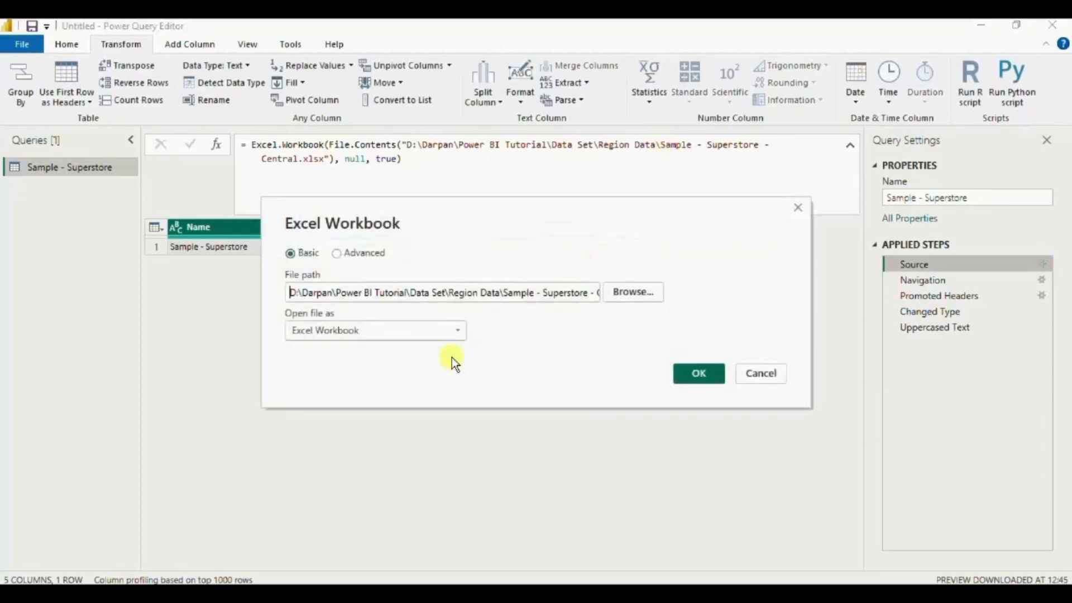
{"action": "left_click", "coordinate": [626, 292]}
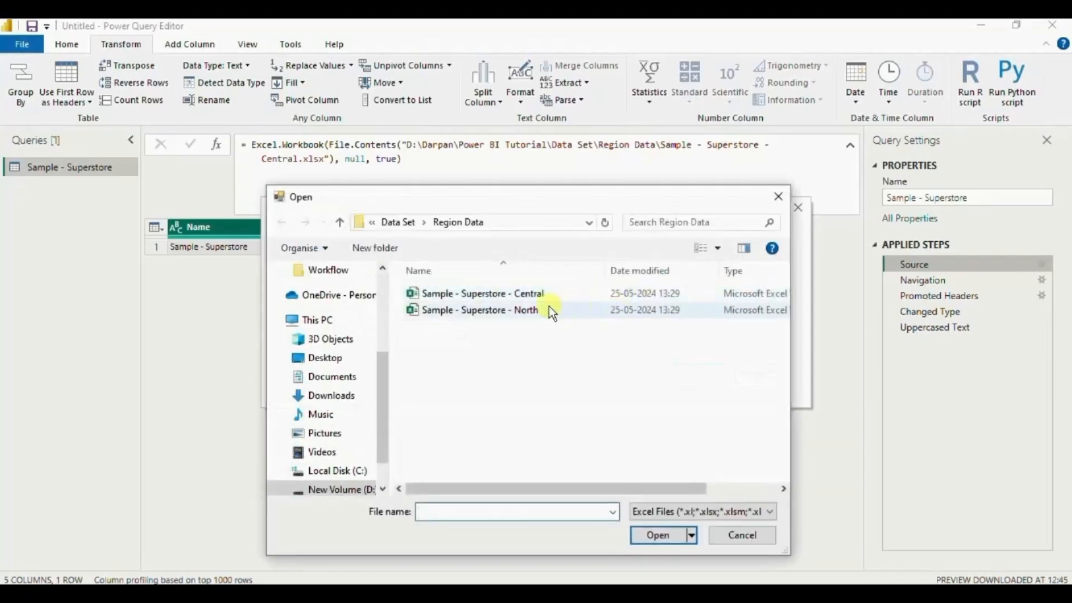
{"action": "left_click", "coordinate": [456, 307]}
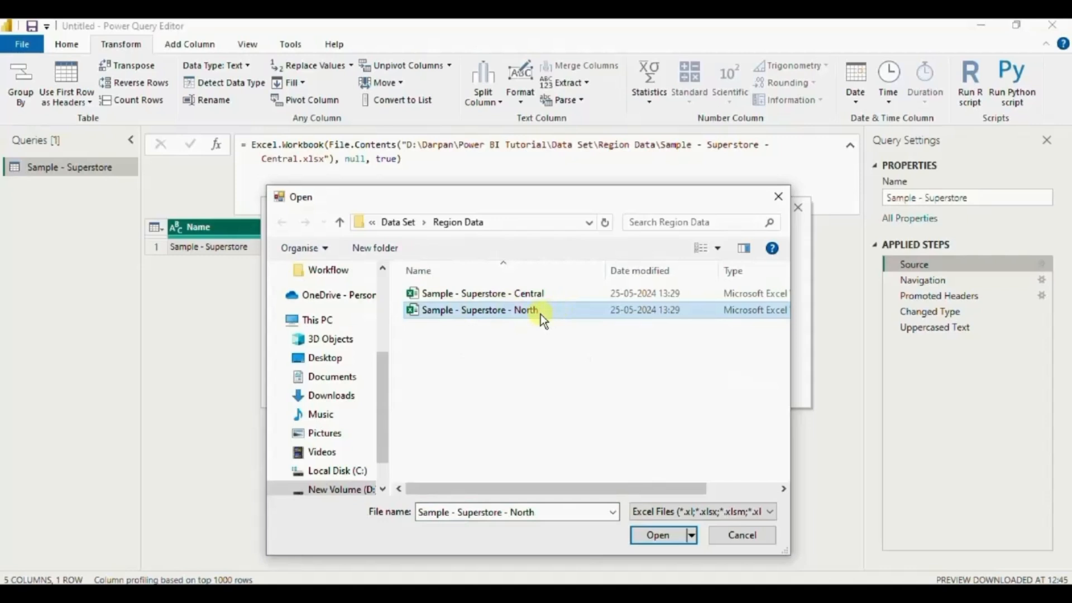
{"action": "left_click", "coordinate": [648, 530]}
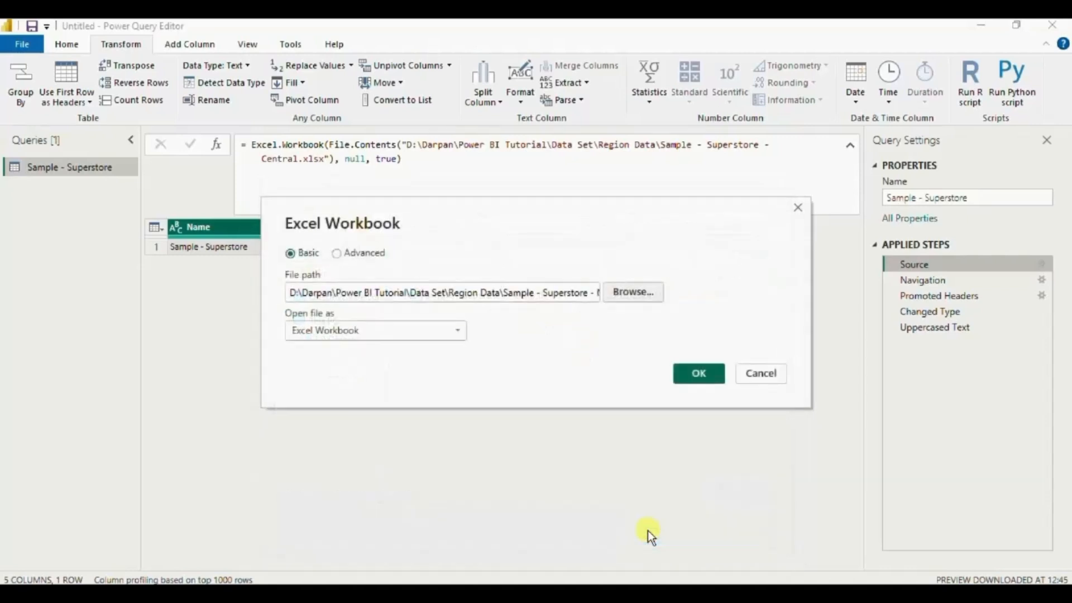
{"action": "left_click", "coordinate": [688, 372]}
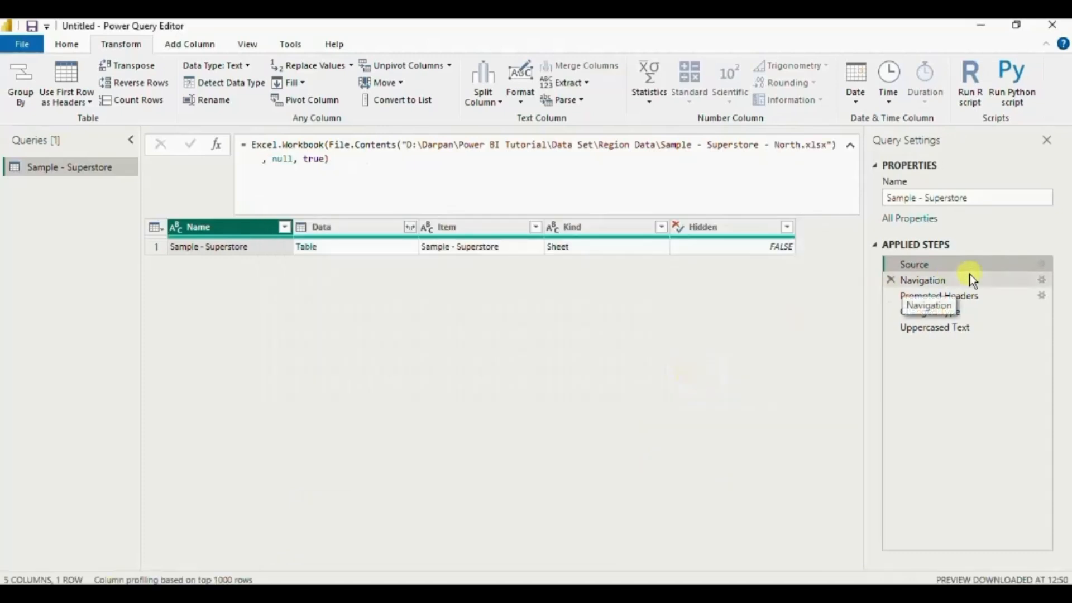
- Review the applied steps from Navigation to Uppercased Text and check the Region and Customer Name columns
{"action": "left_click", "coordinate": [940, 281]}
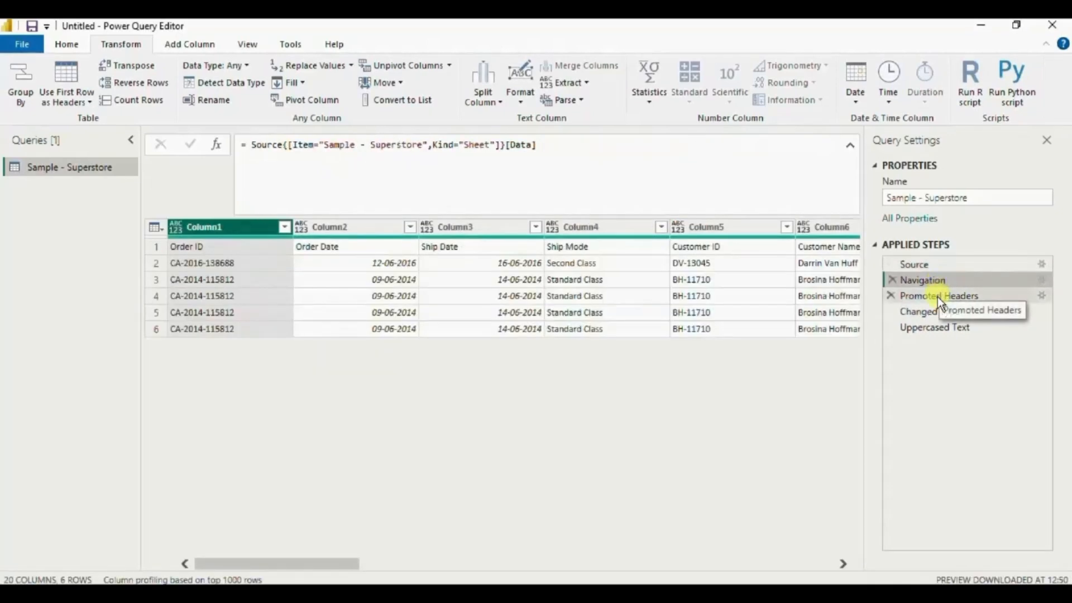
{"action": "left_click", "coordinate": [937, 296]}
{"action": "left_click", "coordinate": [931, 314]}
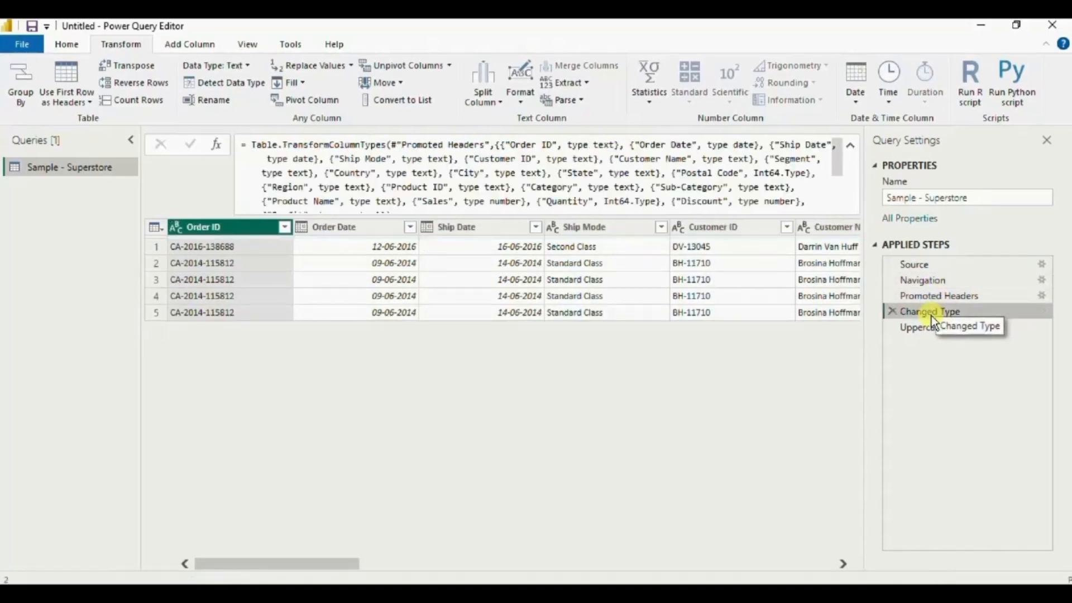
{"action": "left_click", "coordinate": [931, 327]}
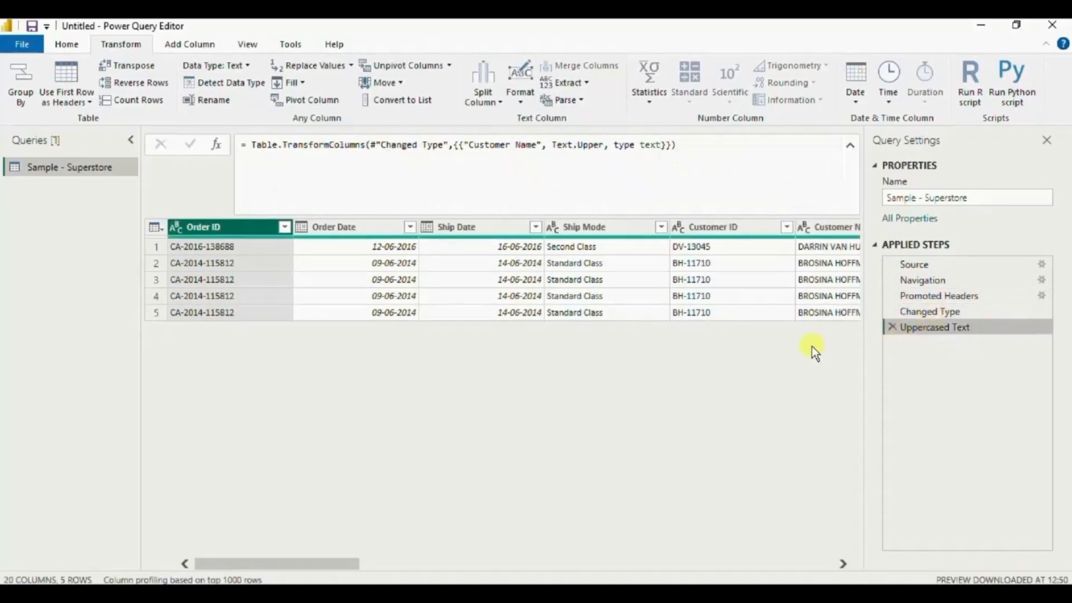
{"action": "left_click_drag", "start_coordinate": [300, 560], "coordinate": [545, 567]}
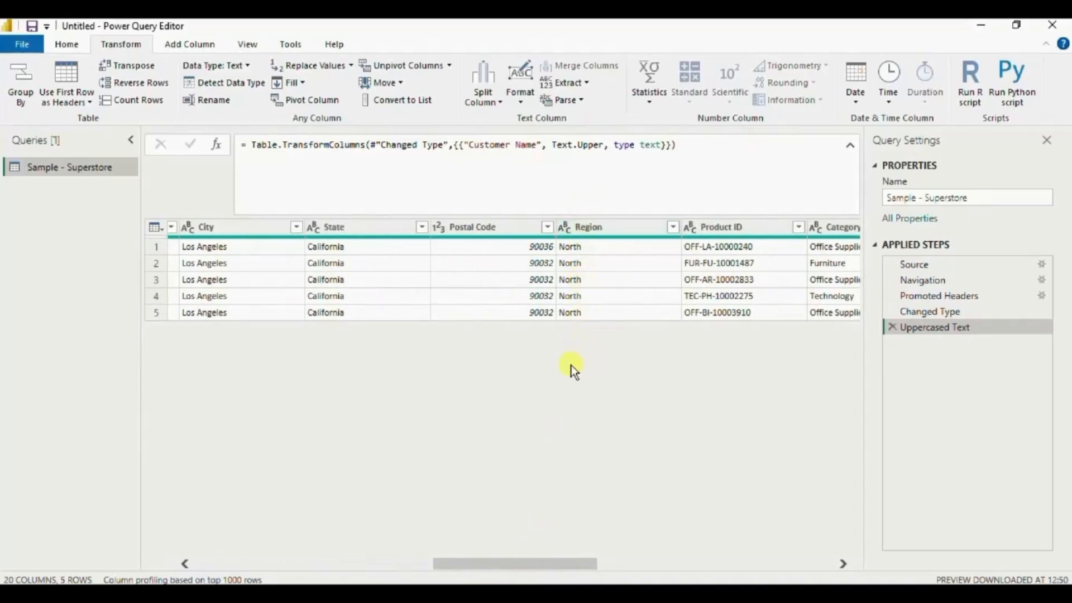
{"action": "left_click_drag", "start_coordinate": [498, 565], "coordinate": [363, 561]}
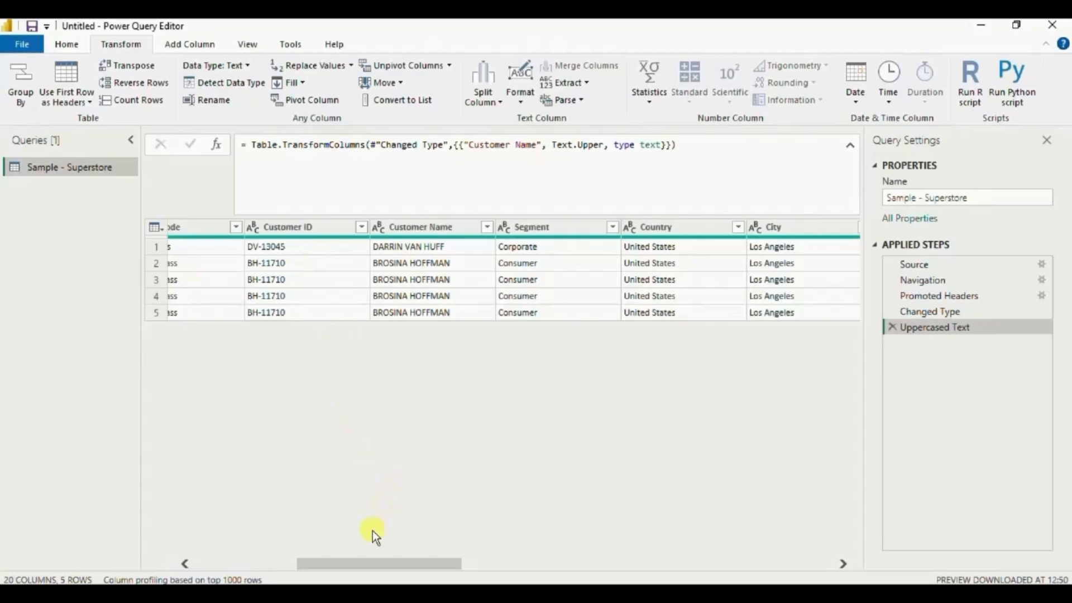
{"action": "left_click_drag", "start_coordinate": [366, 563], "coordinate": [309, 563]}
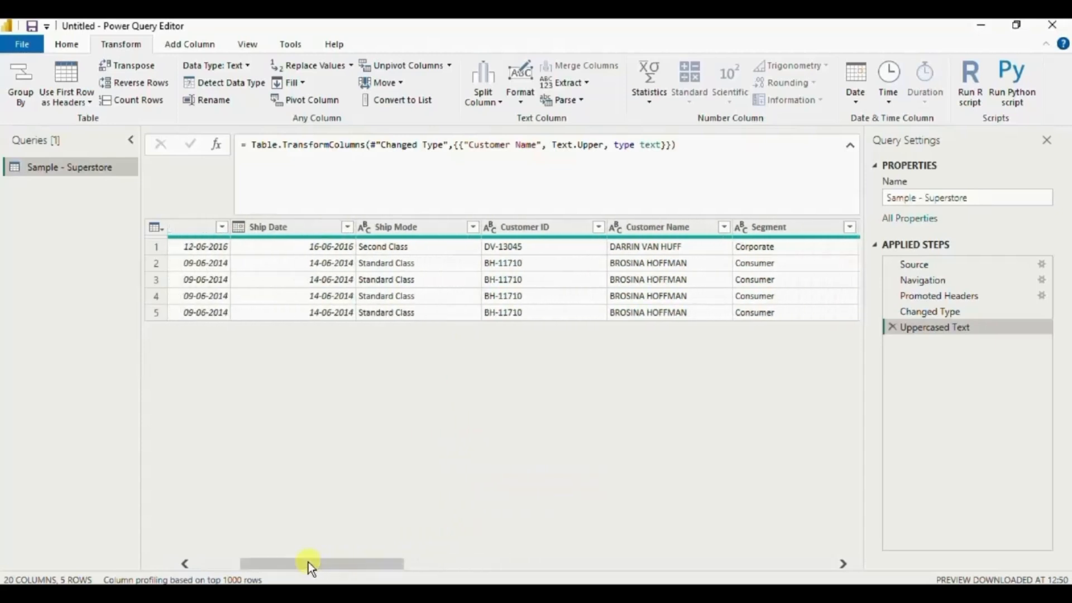
- Examine the sheet name in the Navigation step's formula, the Uppercased Text result and the Source step's file path
{"action": "left_click", "coordinate": [917, 279]}
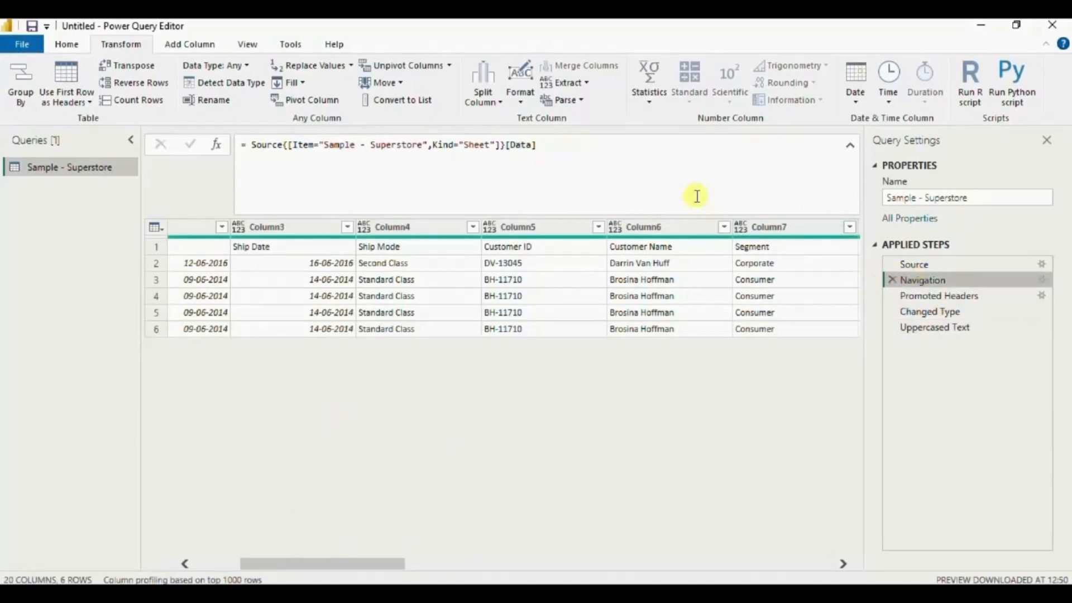
{"action": "left_click_drag", "start_coordinate": [325, 145], "coordinate": [423, 145]}
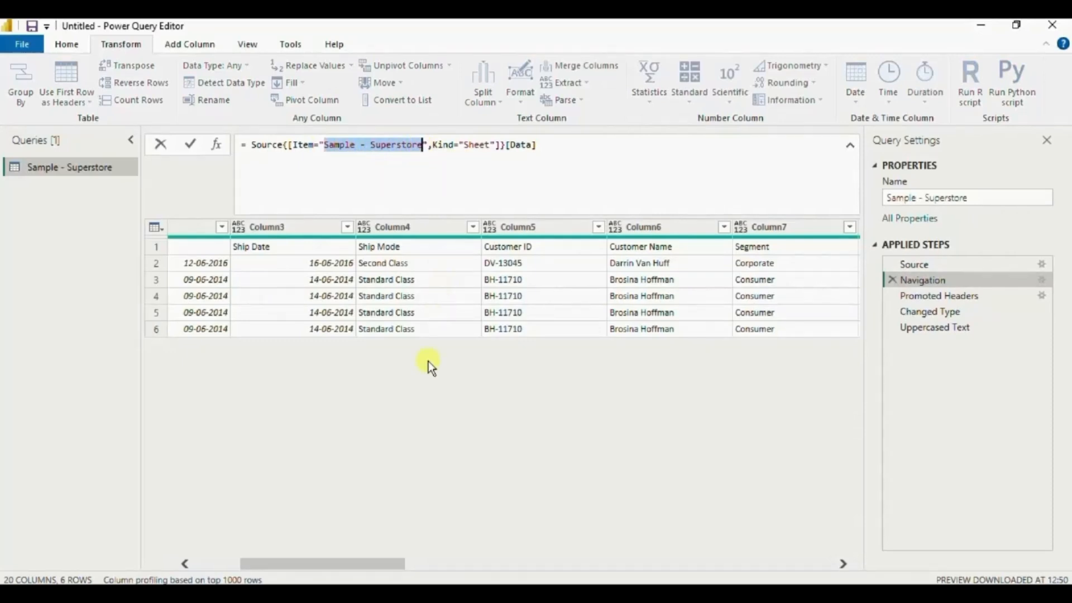
{"action": "left_click", "coordinate": [921, 328]}
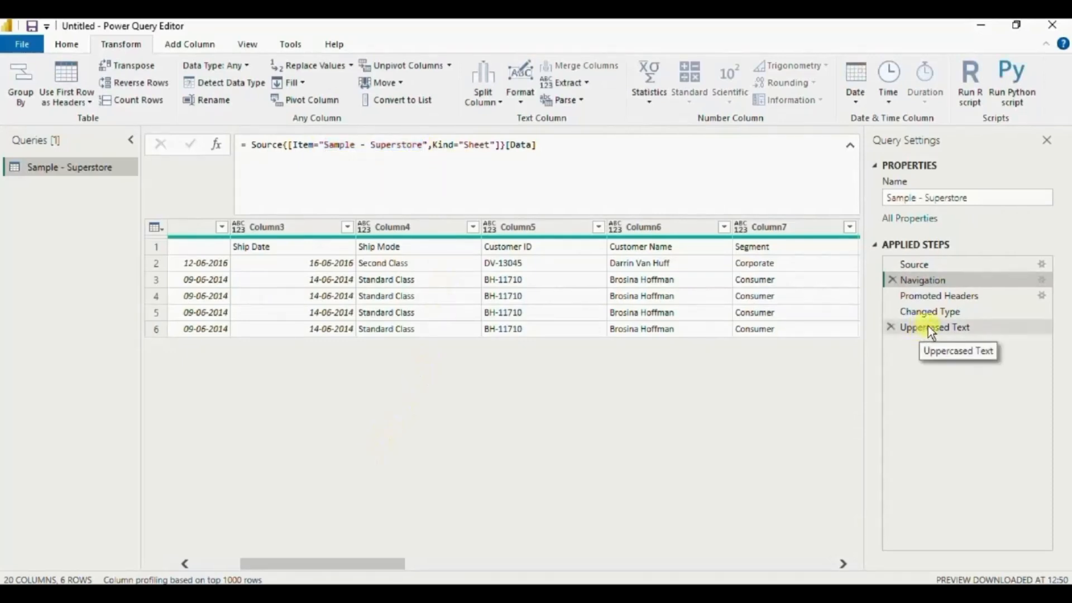
{"action": "left_click", "coordinate": [929, 325]}
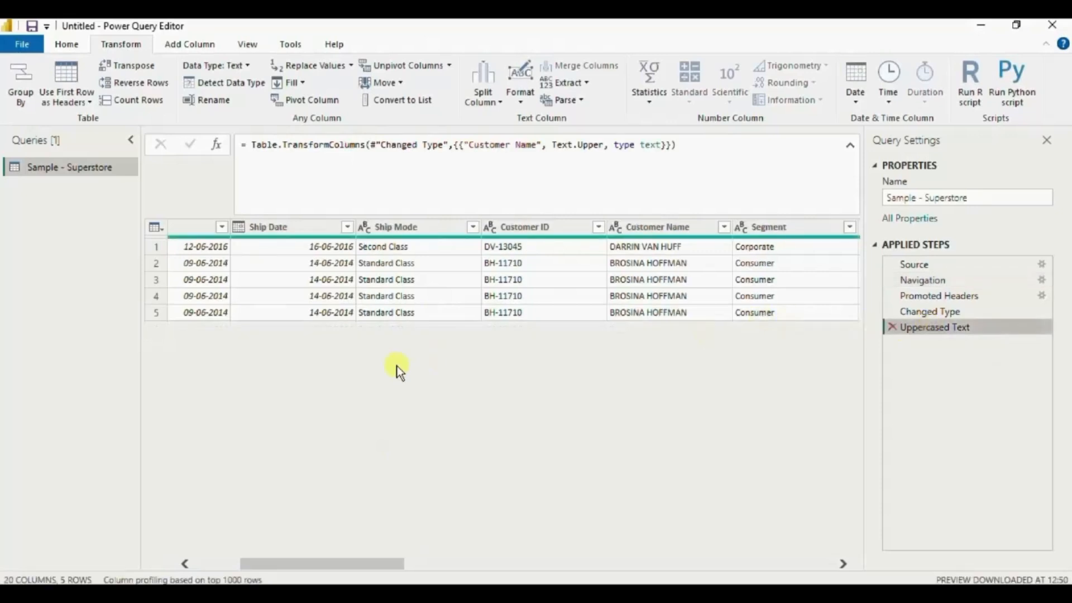
{"action": "left_click_drag", "start_coordinate": [290, 566], "coordinate": [227, 561]}
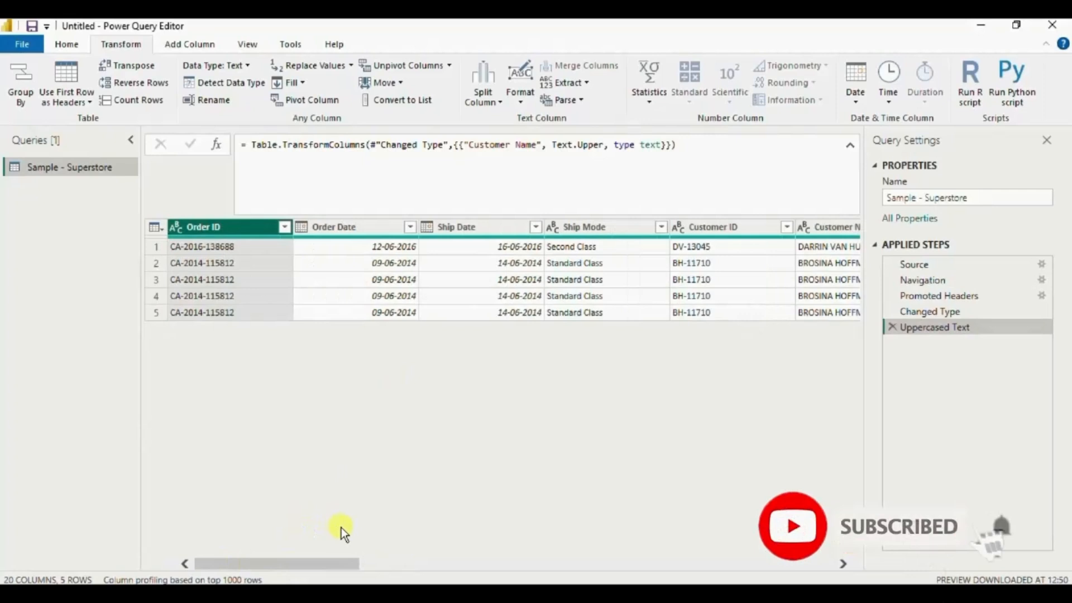
{"action": "left_click", "coordinate": [922, 268]}
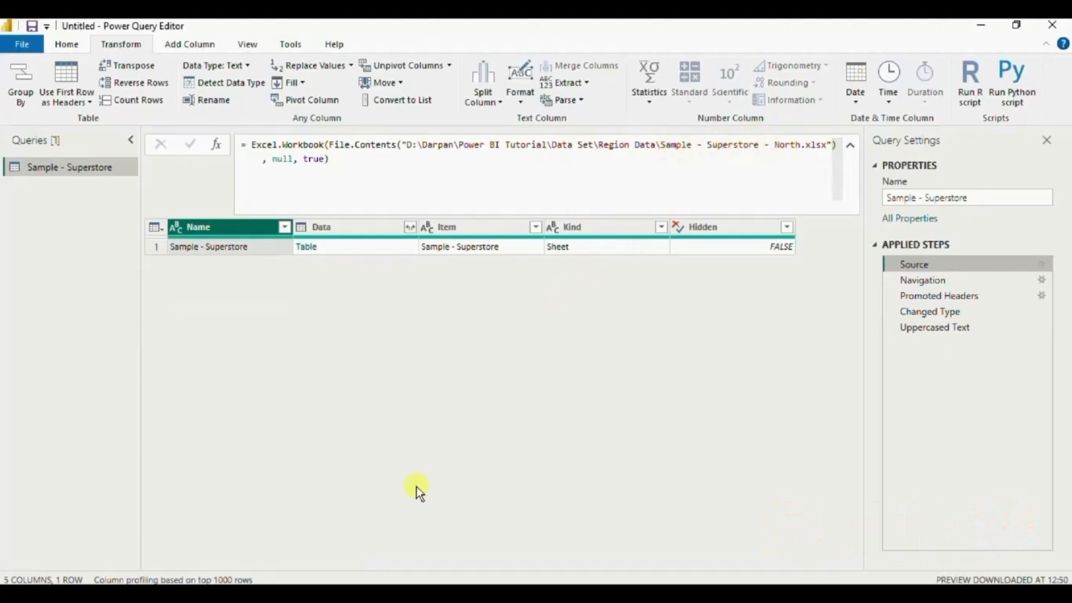
- Switch to the Region Data folder in File Explorer and rename the Sample - Superstore - North workbook to Sample - Superstore Data
{"action": "mouse_move", "coordinate": [360, 594]}
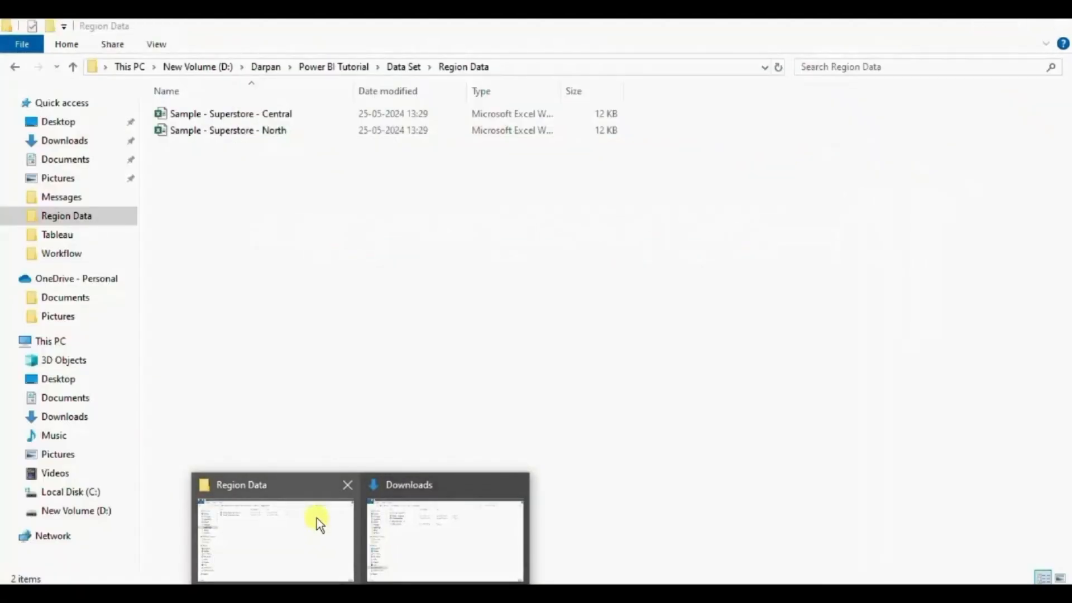
{"action": "left_click", "coordinate": [317, 520]}
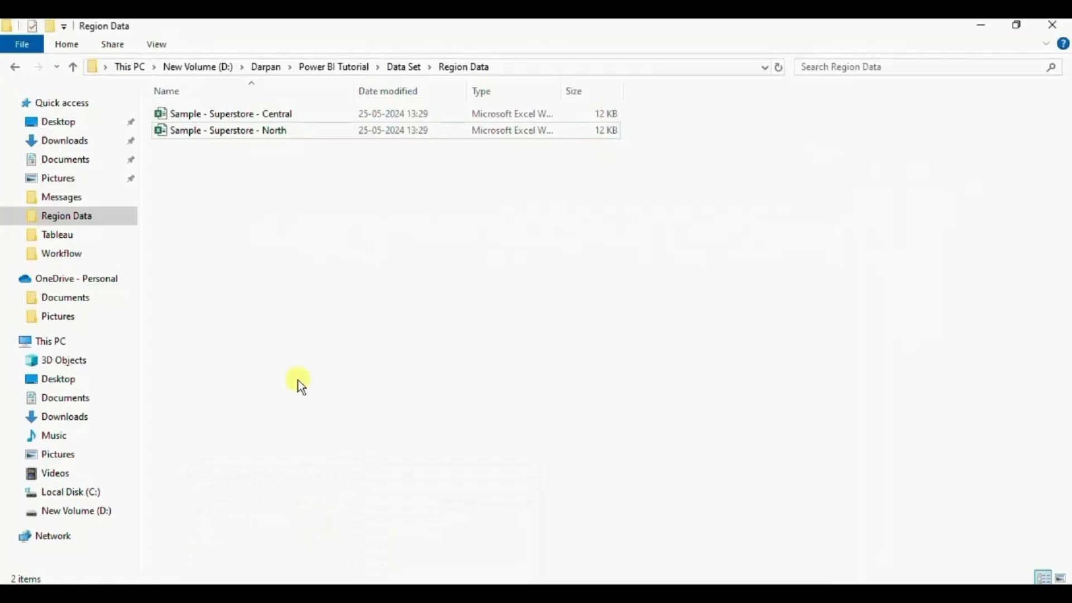
{"action": "left_click", "coordinate": [255, 134]}
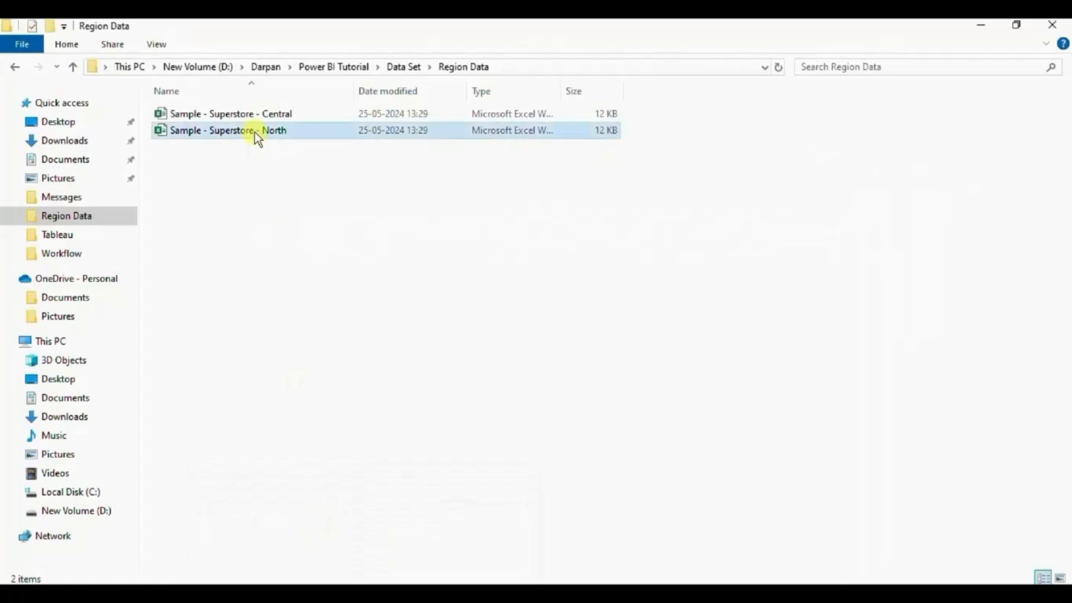
{"action": "left_click", "coordinate": [269, 133]}
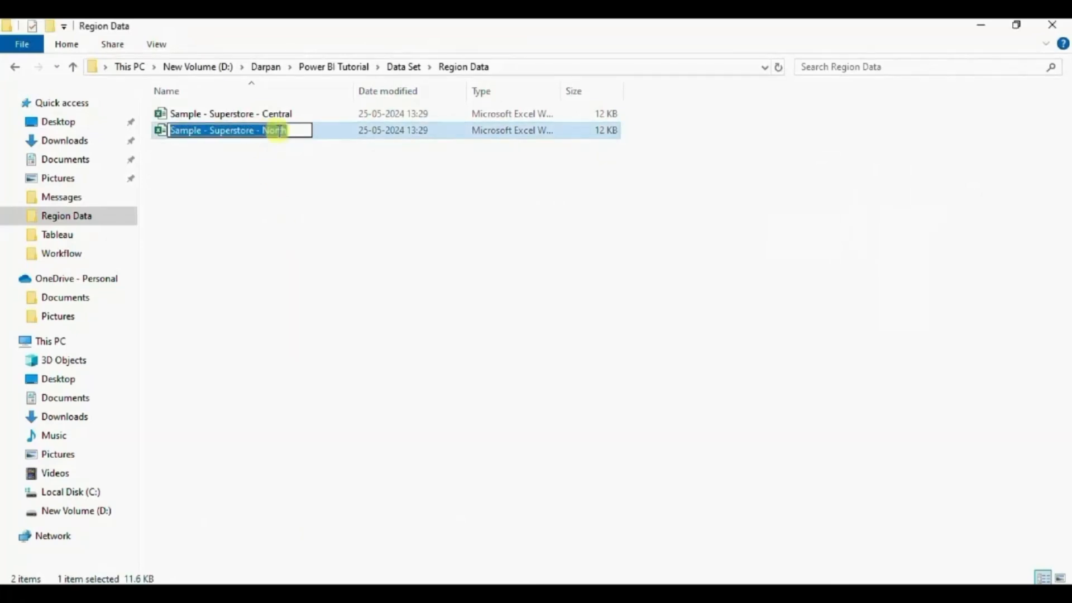
{"action": "double_click", "coordinate": [276, 132]}
{"action": "key", "text": "BackSpace"}
{"action": "key", "text": "BackSpace"}
{"action": "key", "text": "BackSpace"}
{"action": "key", "text": "BackSpace"}
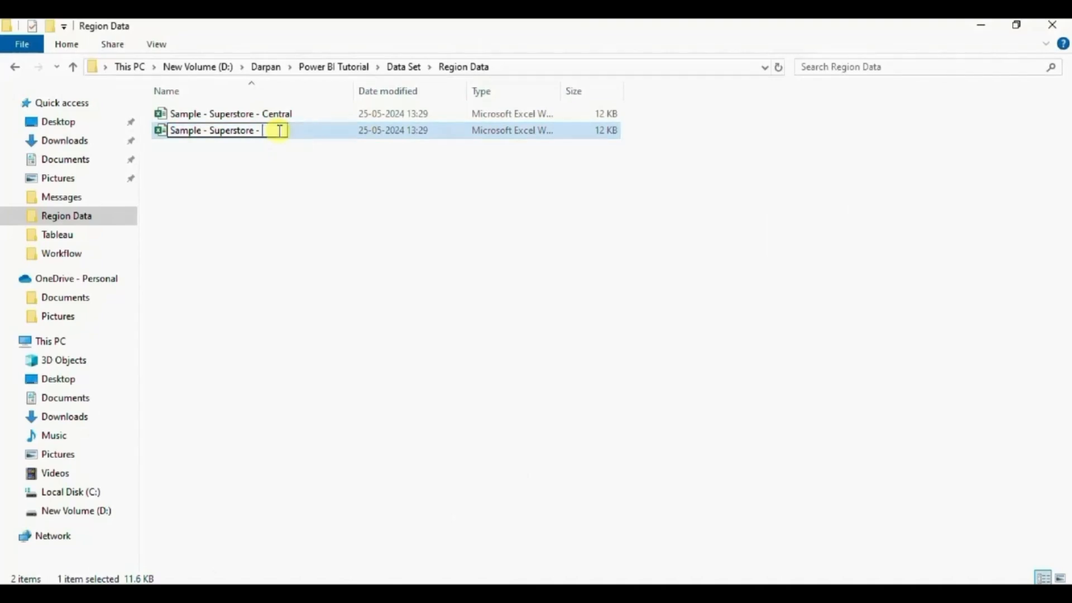
{"action": "key", "text": "BackSpace"}
{"action": "type", "text": "e Dta"}
{"action": "key", "text": "BackSpace"}
{"action": "key", "text": "BackSpace"}
{"action": "type", "text": "ata"}
{"action": "left_click", "coordinate": [284, 171]}
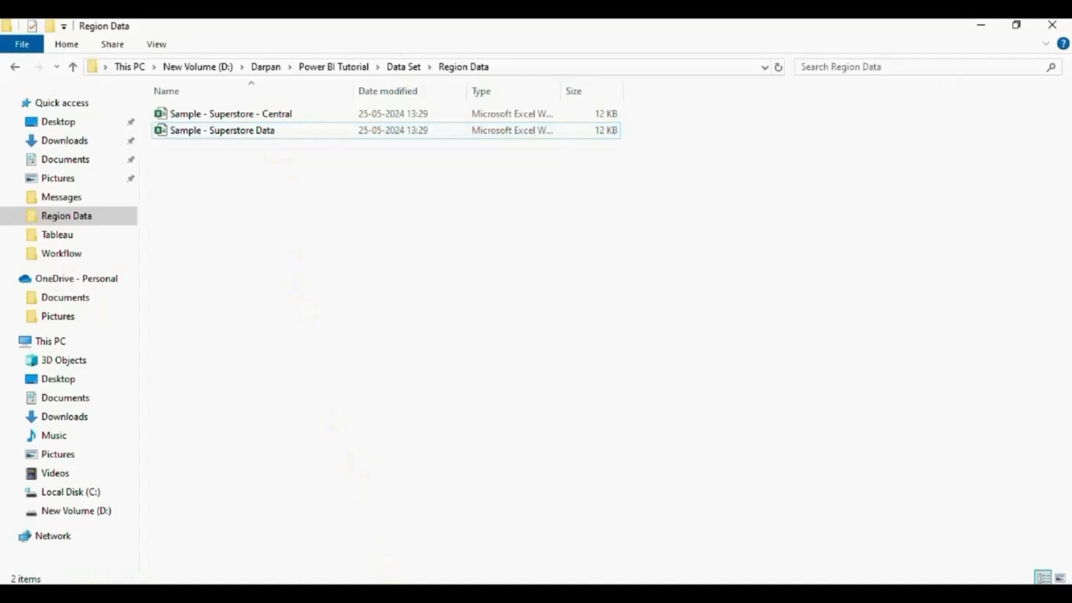
- Switch to the Power Query Editor, refresh the preview at the Uppercased Text step and examine the file path in the error message
{"action": "left_click", "coordinate": [475, 506]}
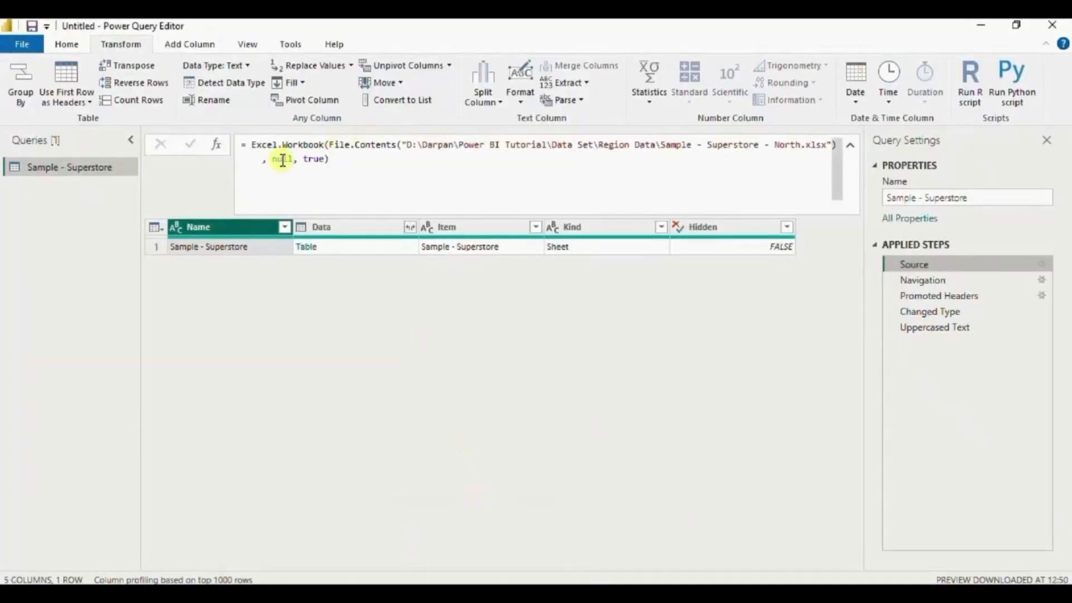
{"action": "left_click", "coordinate": [66, 39]}
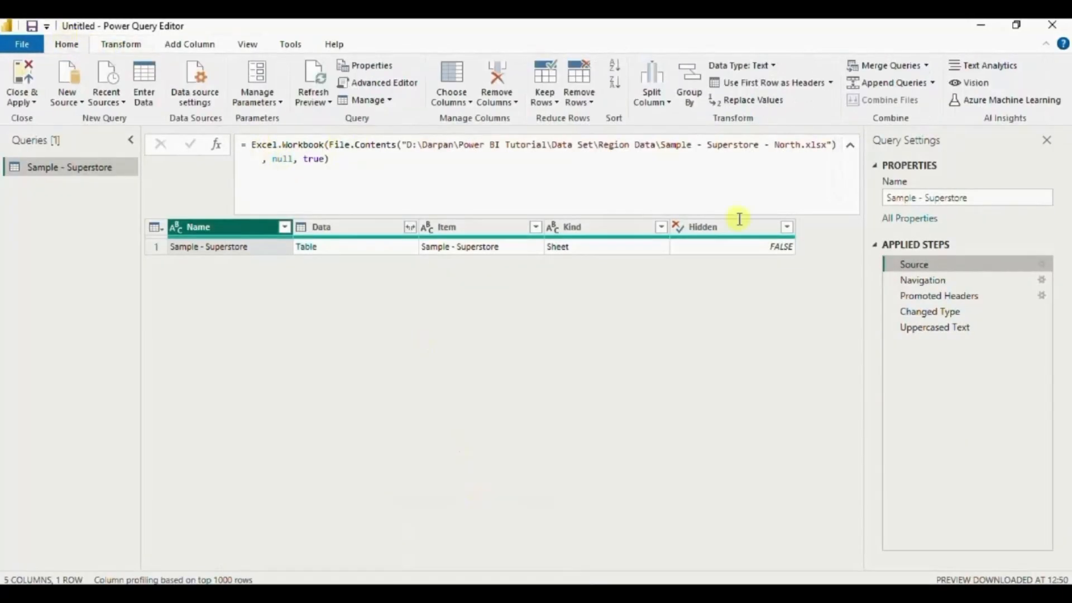
{"action": "left_click", "coordinate": [920, 327]}
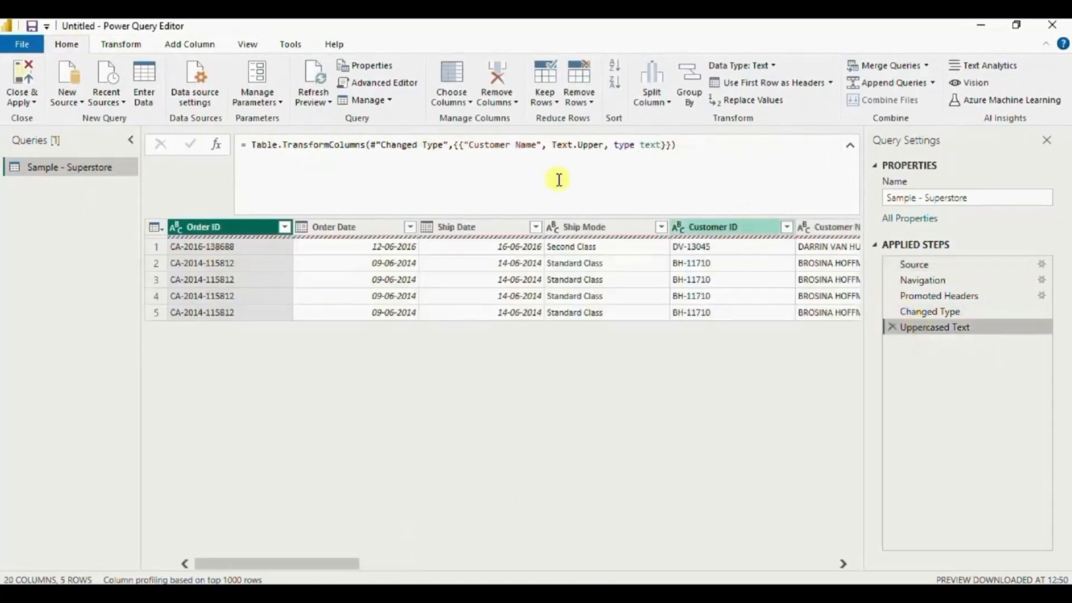
{"action": "left_click", "coordinate": [313, 78]}
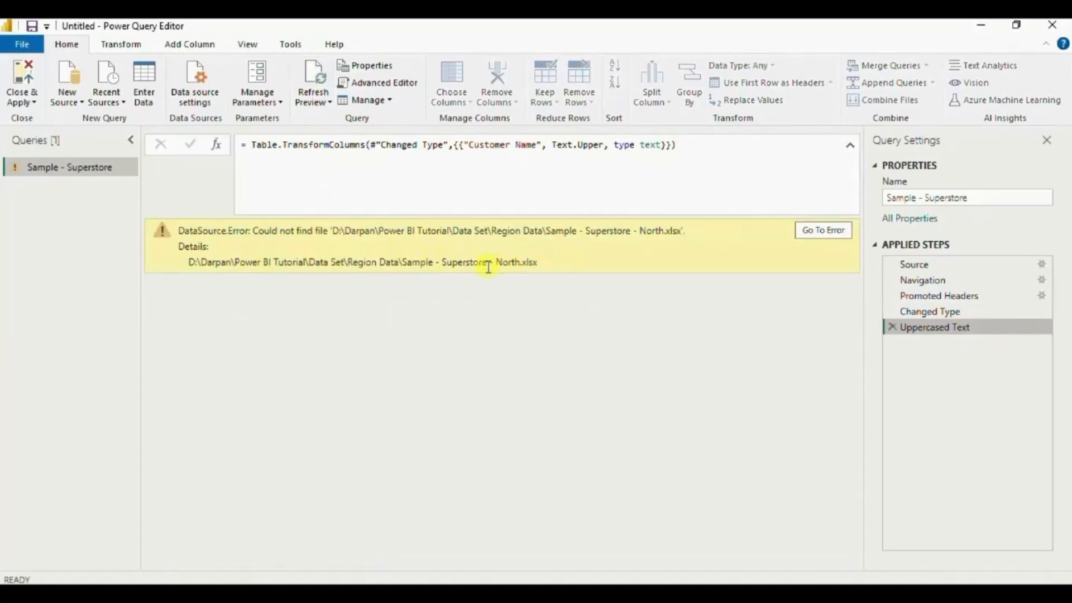
{"action": "left_click_drag", "start_coordinate": [271, 235], "coordinate": [640, 237]}
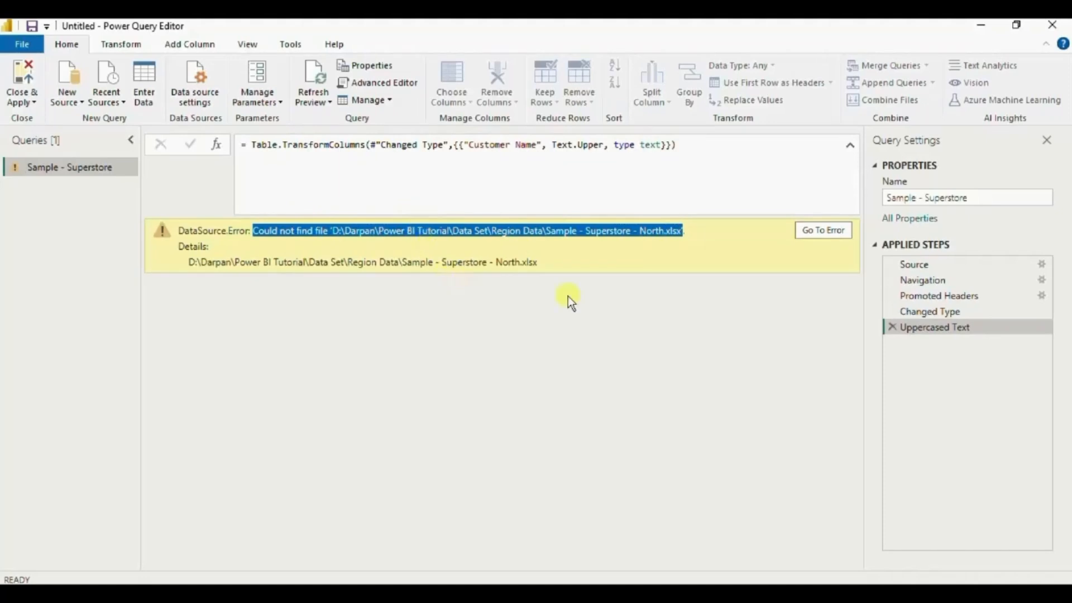
- Change the Source step's data source in Data source settings to the Sample - Superstore Data workbook in the Region Data folder
{"action": "left_click", "coordinate": [923, 264]}
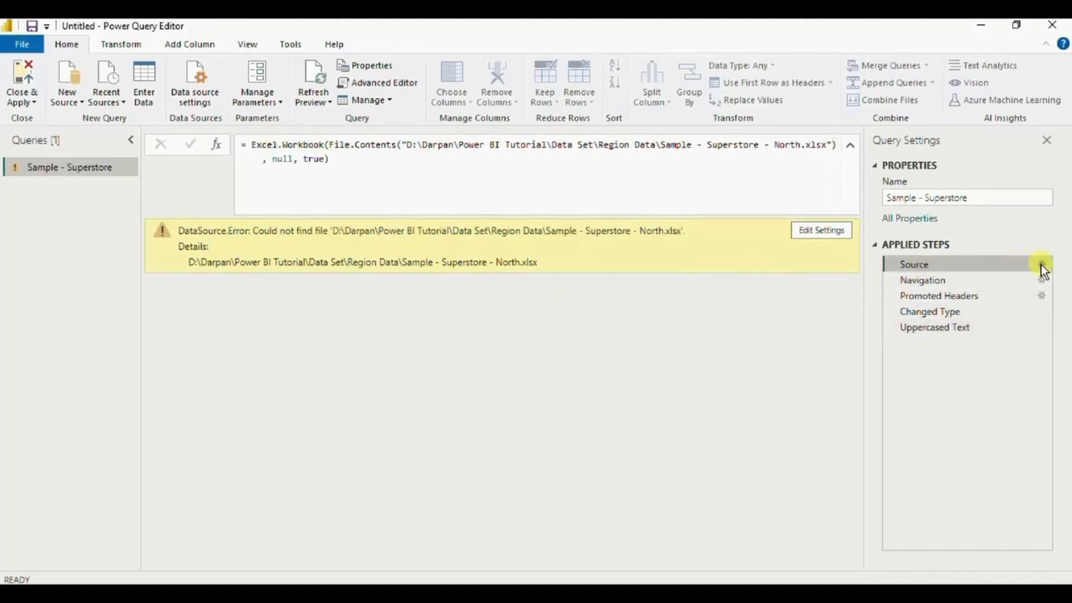
{"action": "left_click", "coordinate": [194, 97]}
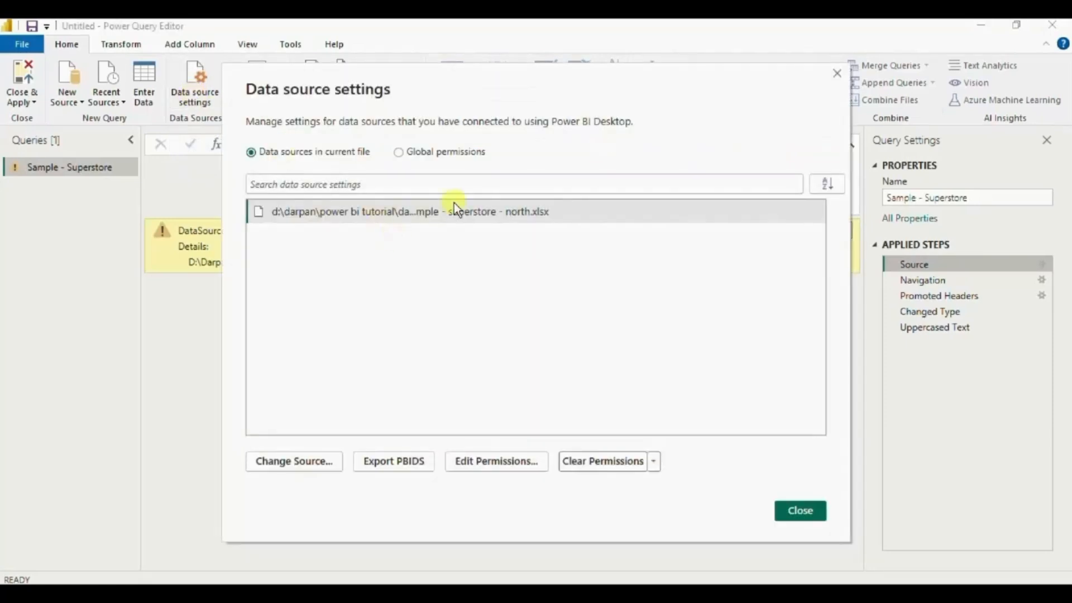
{"action": "left_click", "coordinate": [461, 209]}
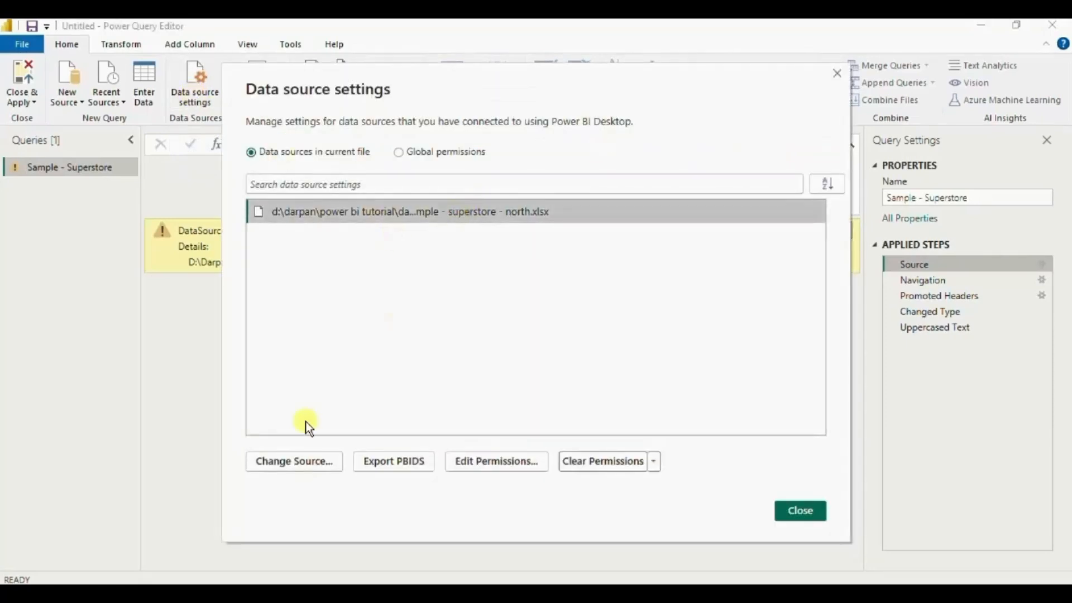
{"action": "left_click", "coordinate": [281, 463]}
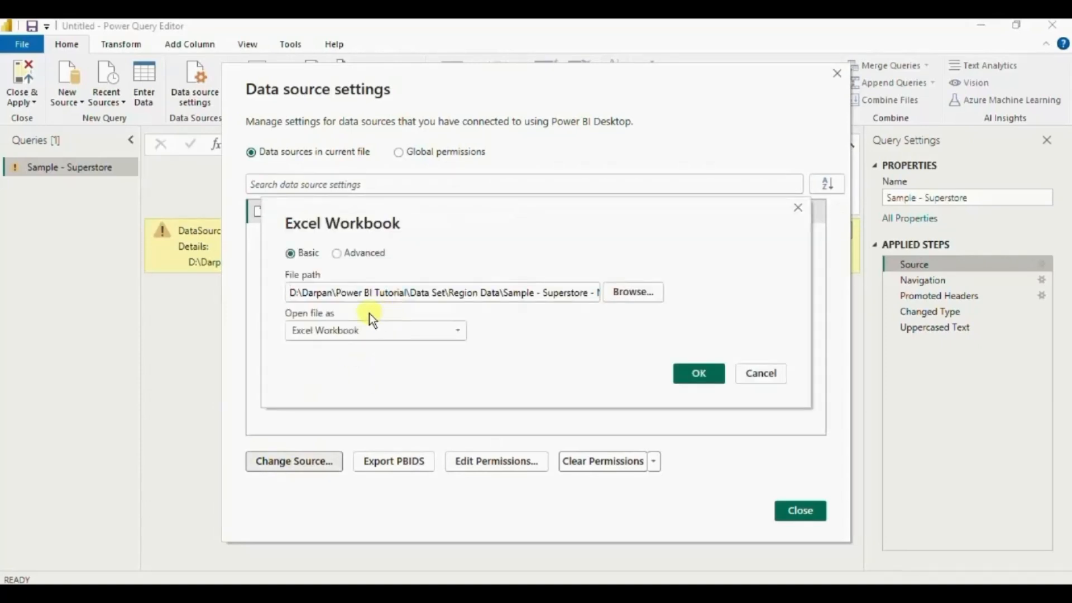
{"action": "left_click", "coordinate": [634, 294]}
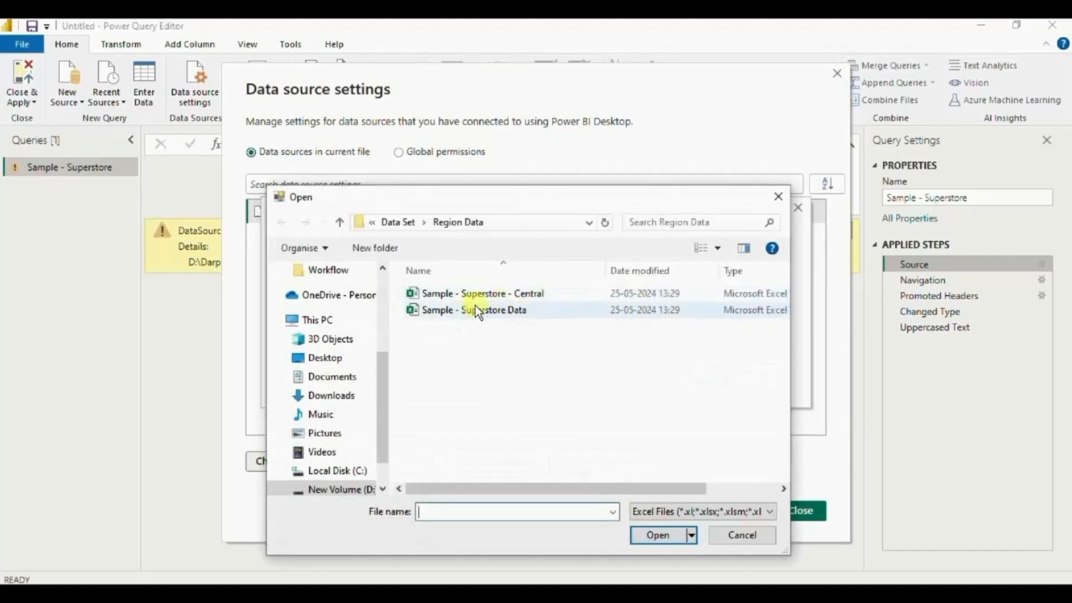
{"action": "left_click", "coordinate": [482, 310]}
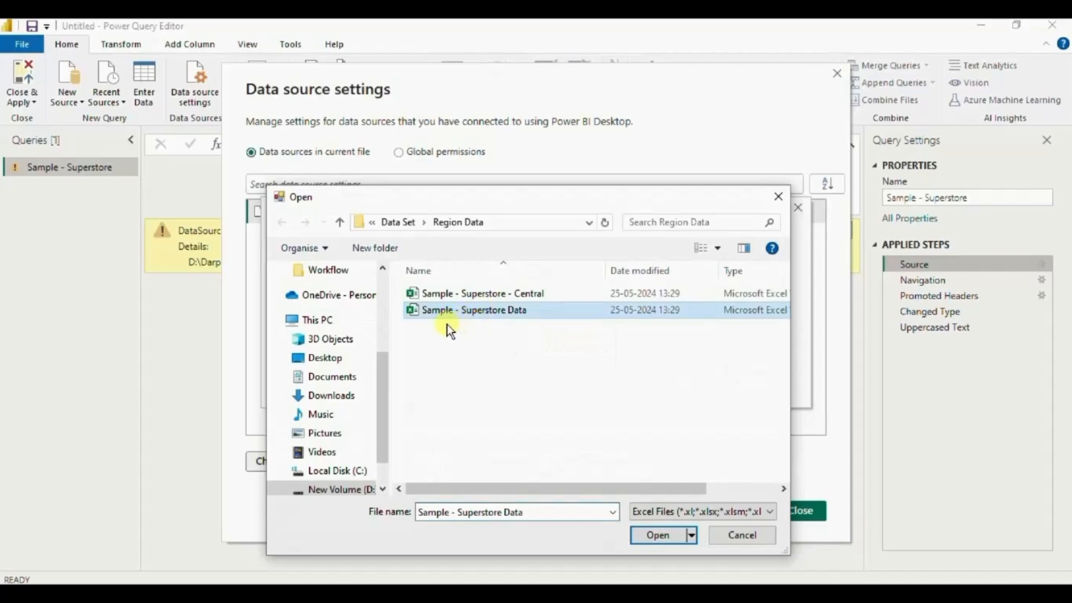
{"action": "left_click", "coordinate": [645, 533]}
{"action": "left_click", "coordinate": [694, 371]}
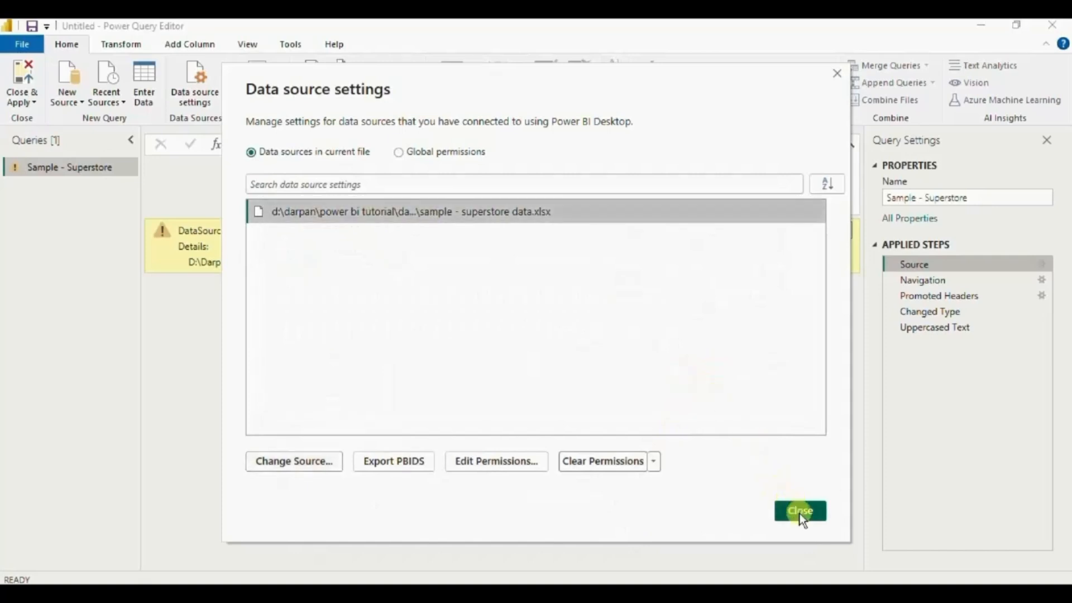
{"action": "left_click", "coordinate": [799, 510]}
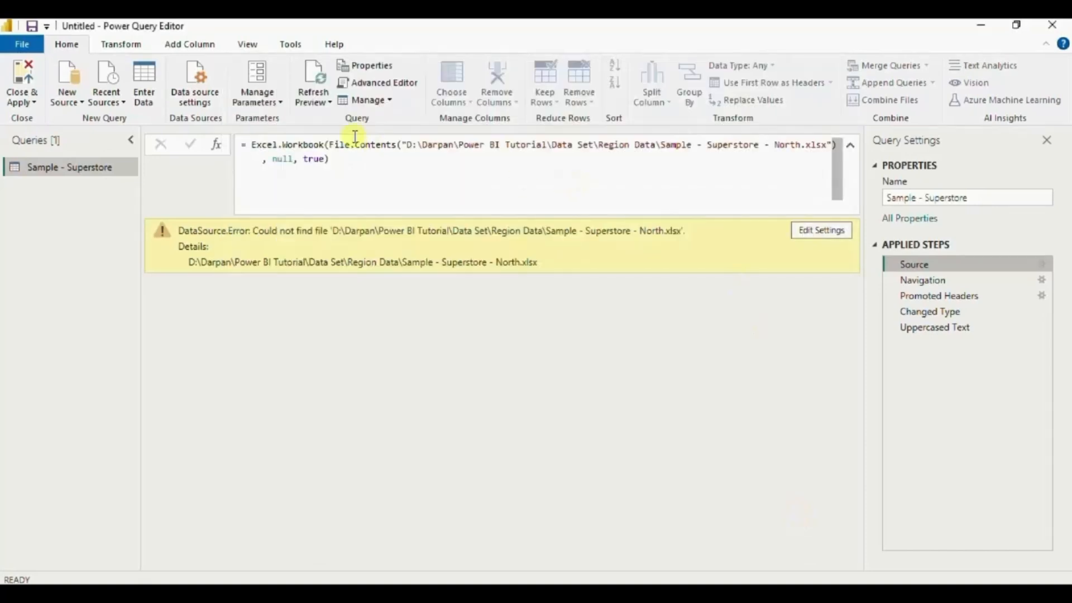
- Refresh the query preview and check the Uppercased Text result, including the Region column
{"action": "left_click", "coordinate": [319, 78]}
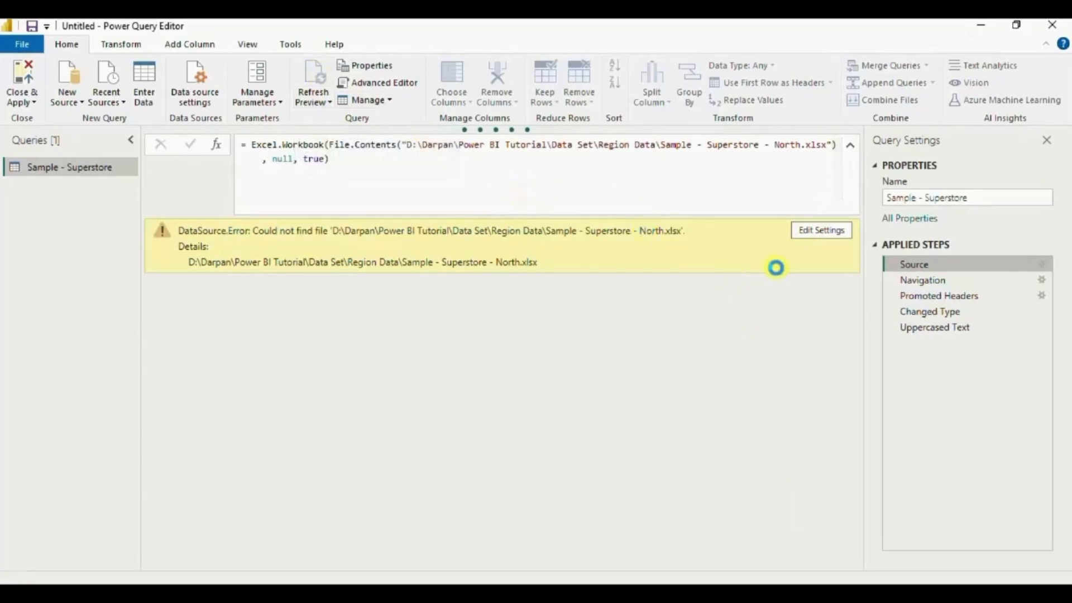
{"action": "left_click", "coordinate": [938, 326]}
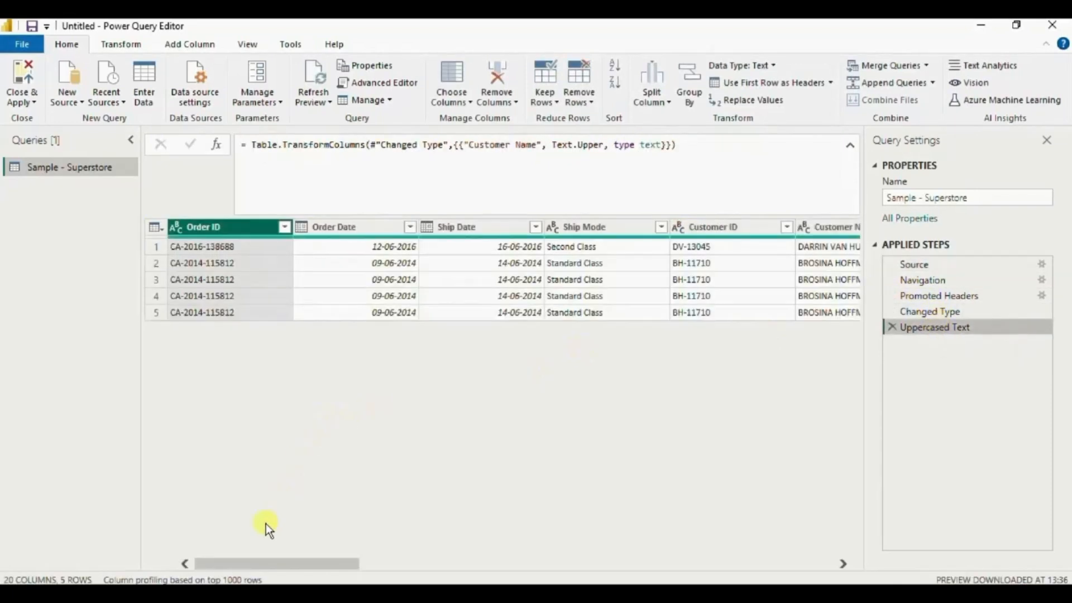
{"action": "left_click_drag", "start_coordinate": [247, 563], "coordinate": [528, 547]}
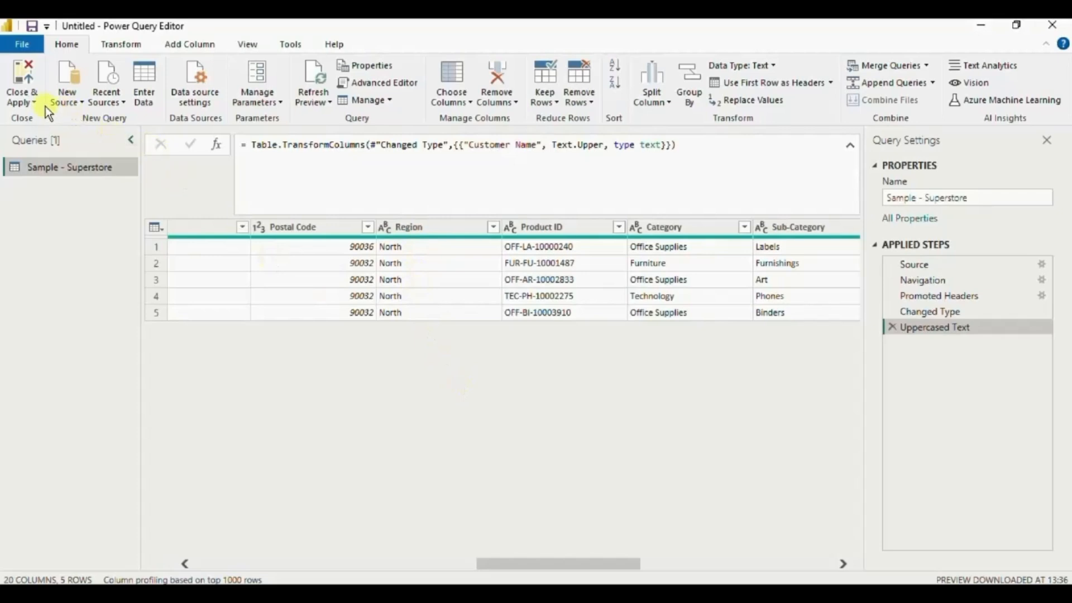
- Close the Power Query Editor and apply the pending query changes to load the Sample - Superstore table into the report
{"action": "left_click", "coordinate": [25, 75]}
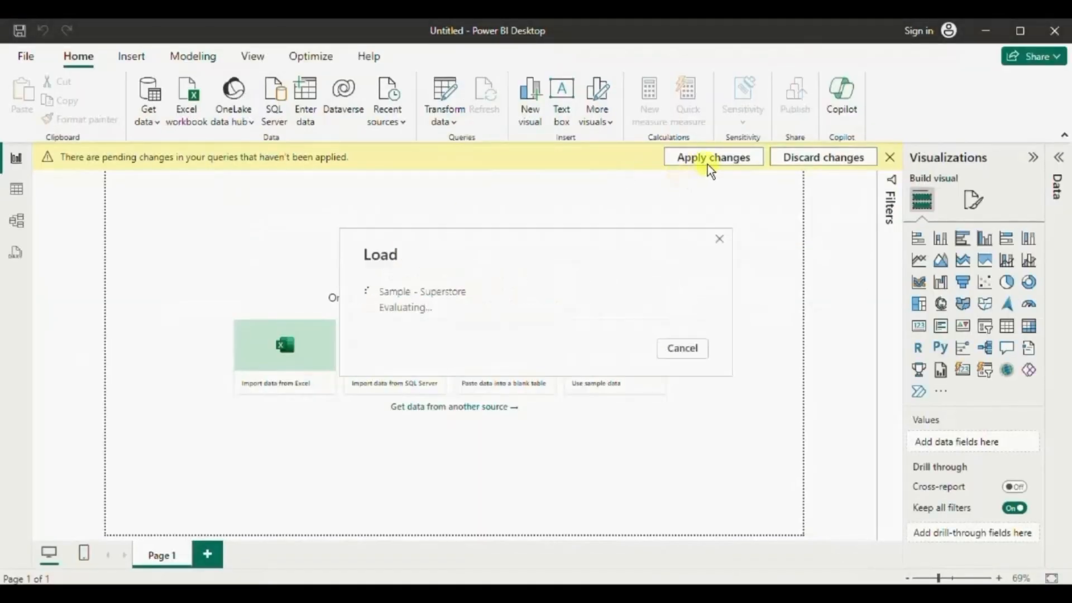
{"action": "left_click", "coordinate": [707, 163]}
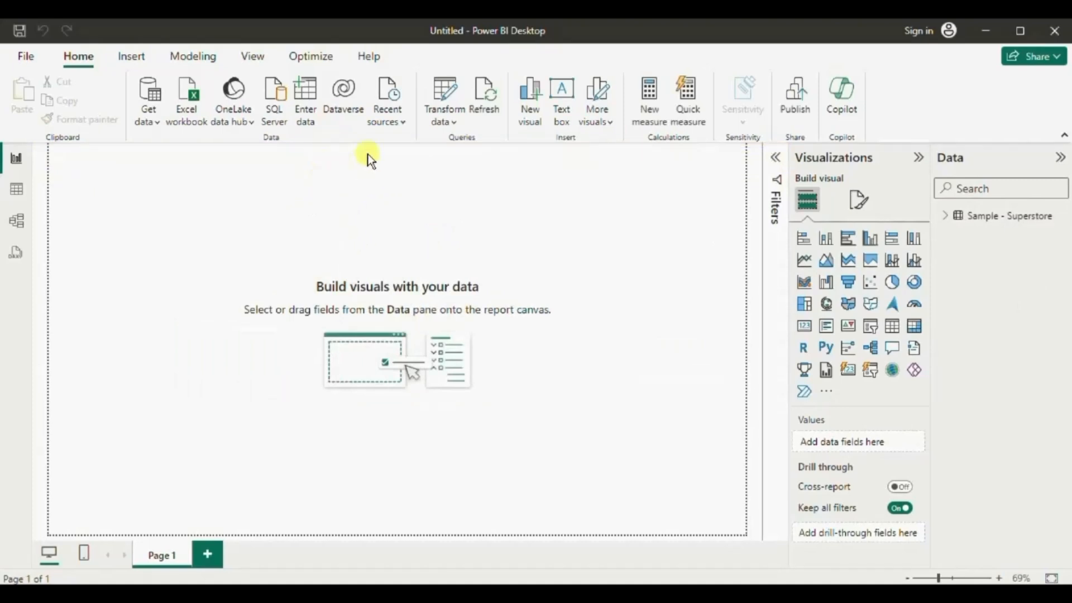
{"action": "left_click", "coordinate": [450, 114]}
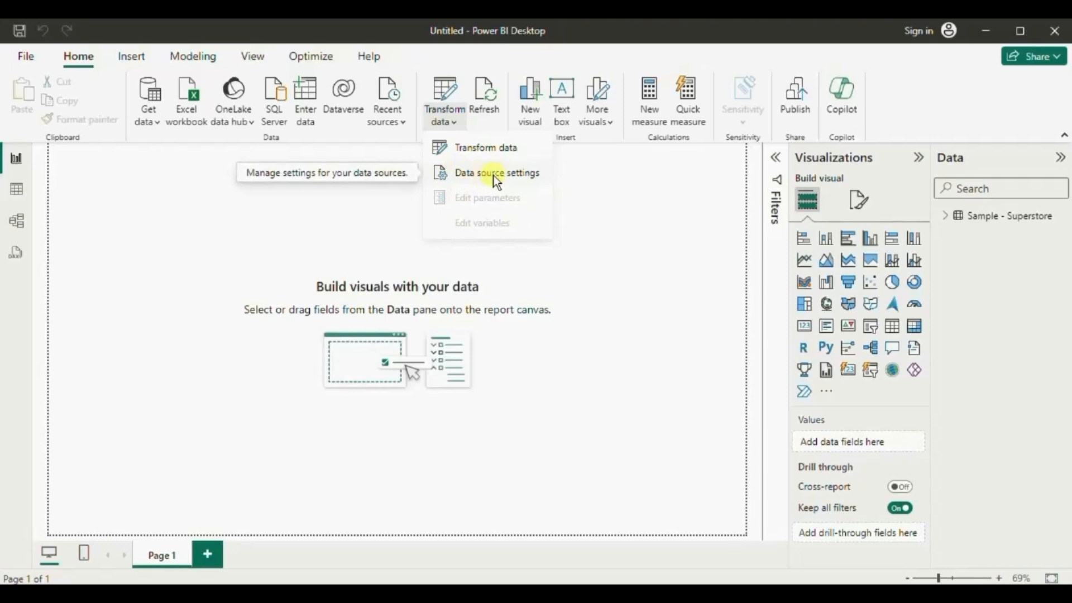
- Switch to the Region Data folder in File Explorer and create a subfolder with the default name New folder
{"action": "mouse_move", "coordinate": [361, 593]}
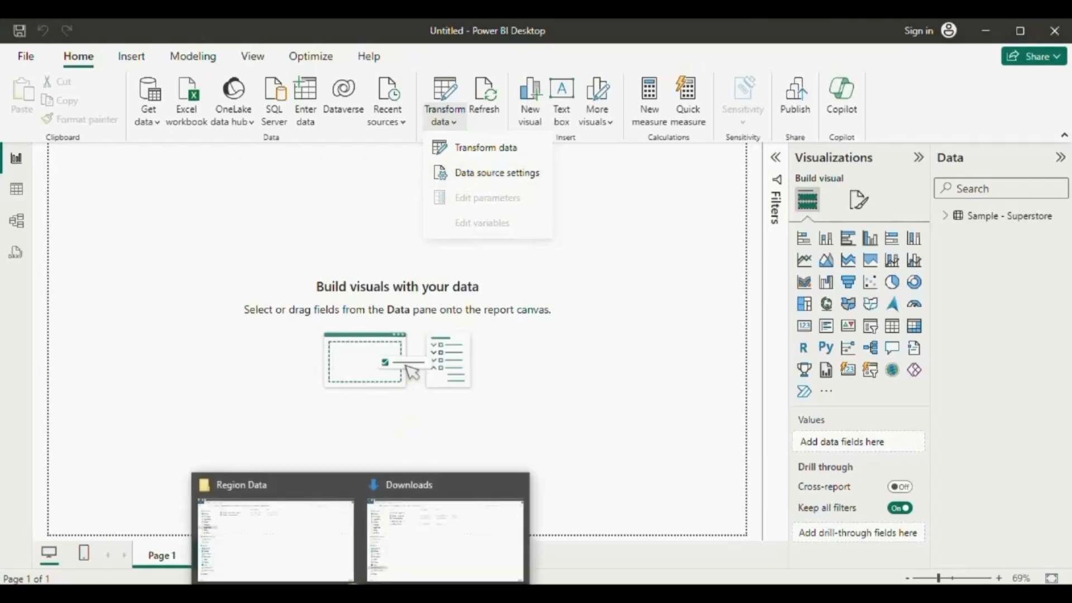
{"action": "left_click", "coordinate": [311, 543]}
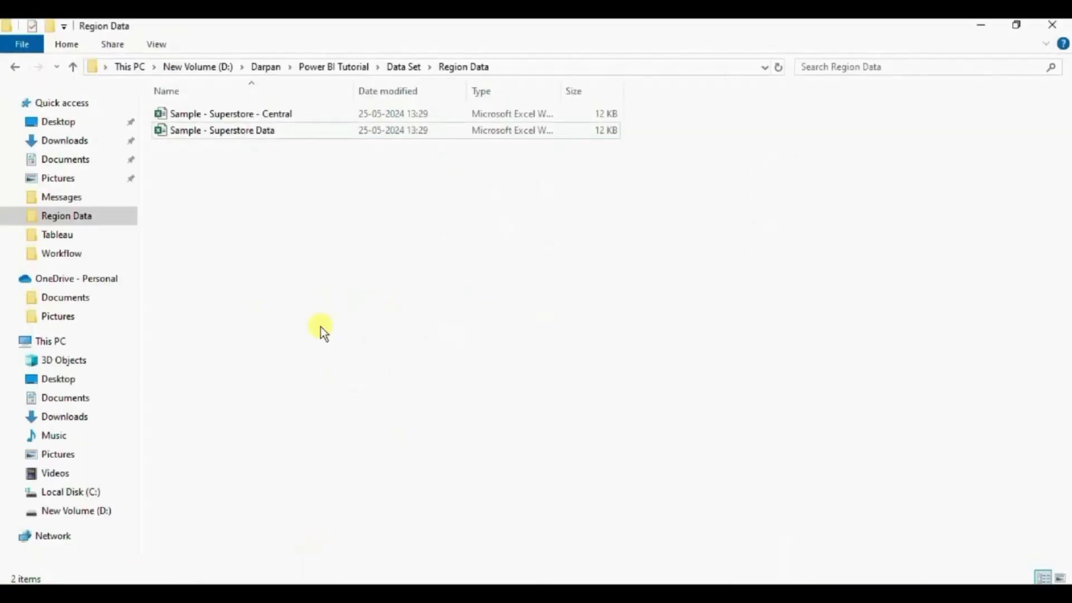
{"action": "right_click", "coordinate": [290, 249]}
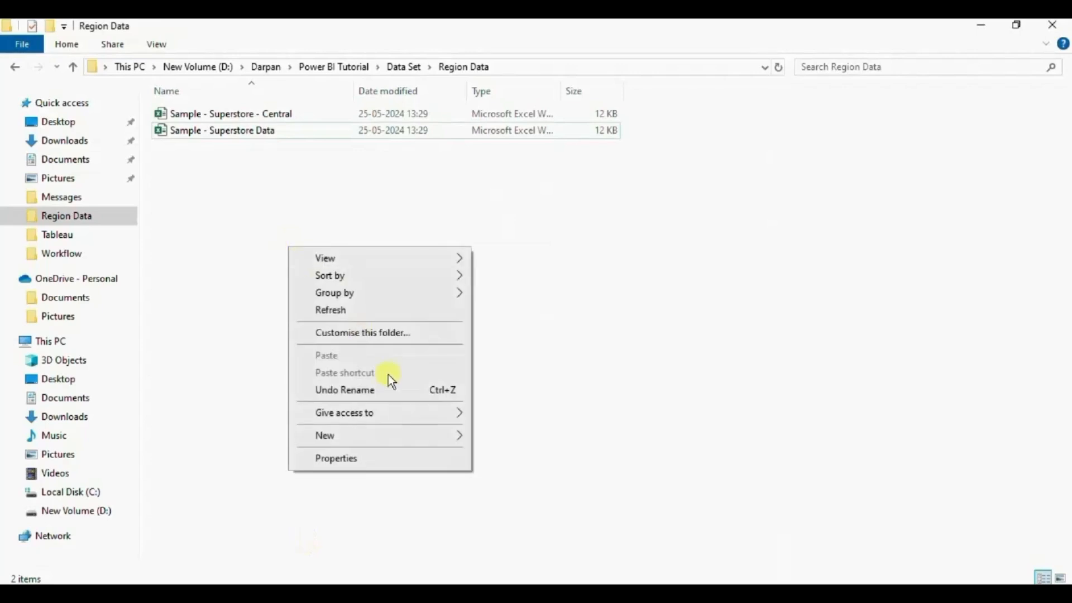
{"action": "mouse_move", "coordinate": [417, 440]}
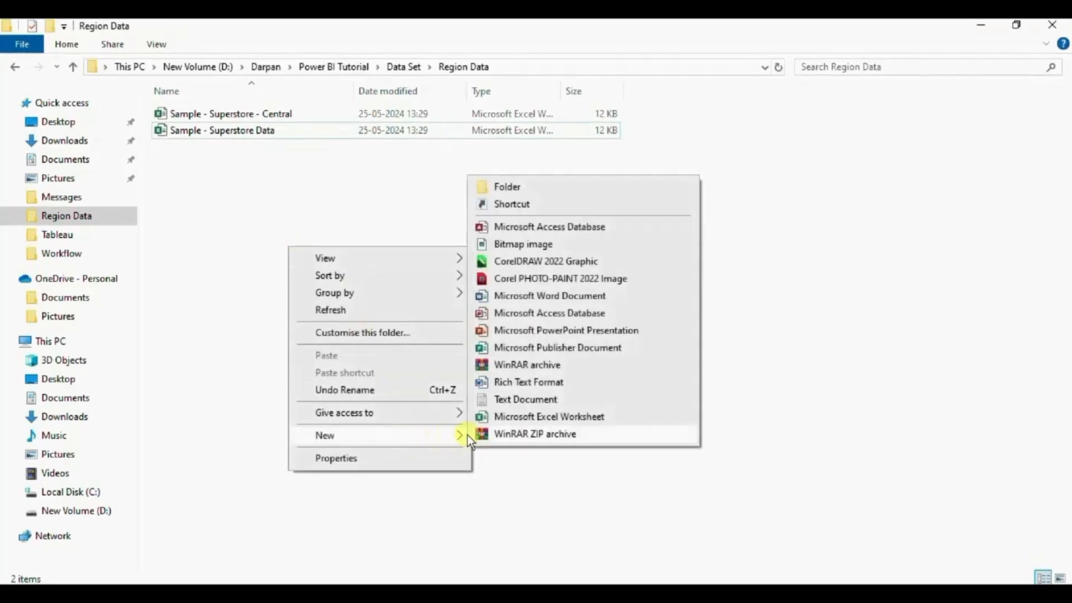
{"action": "left_click", "coordinate": [508, 190]}
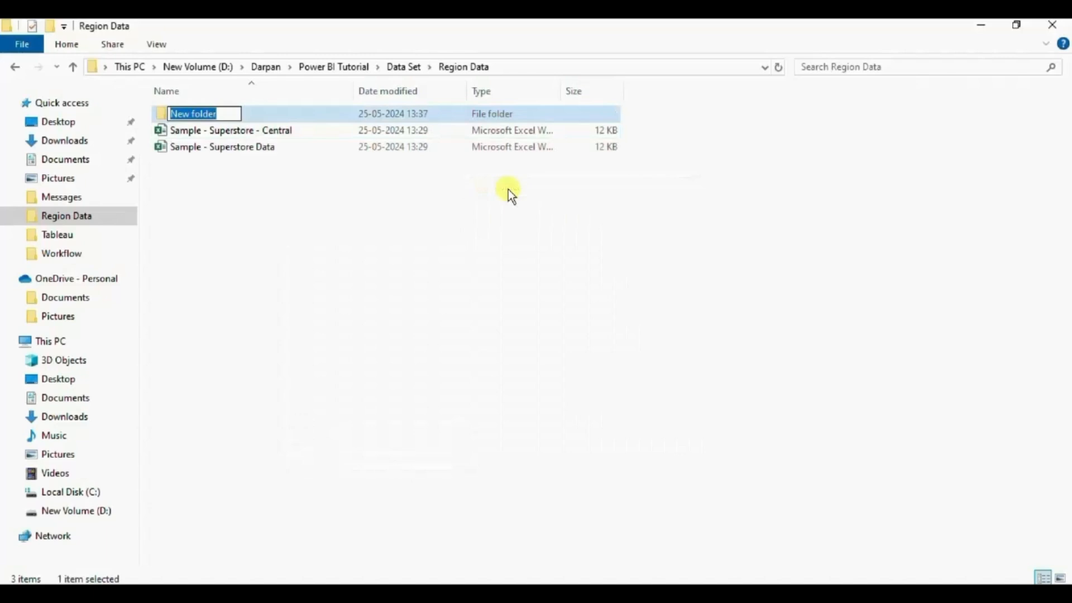
{"action": "left_click", "coordinate": [384, 300]}
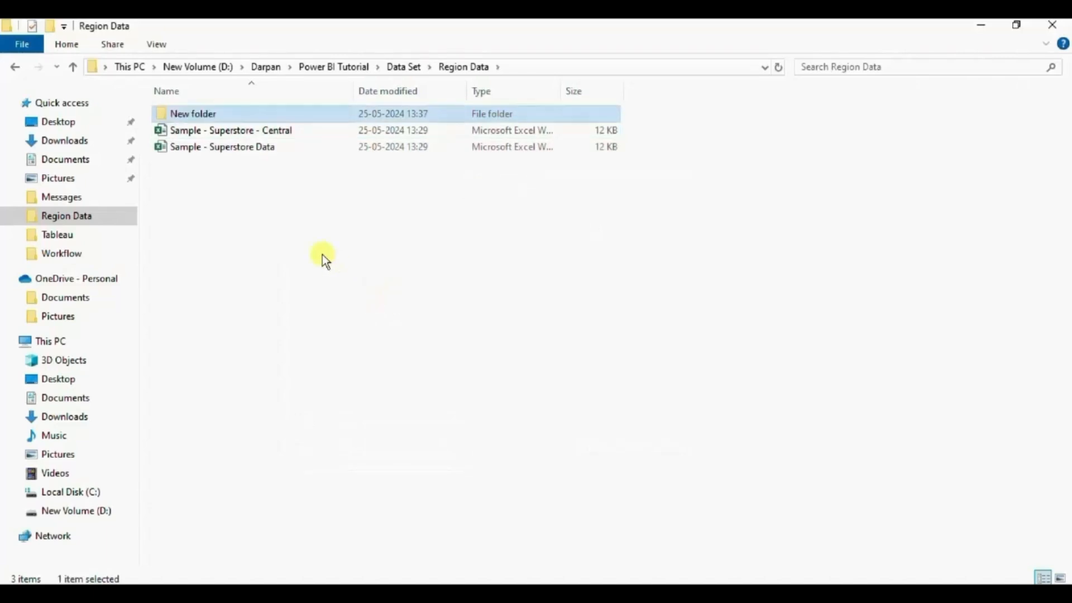
- Move the Sample - Superstore Data workbook into New folder
{"action": "left_click", "coordinate": [254, 148]}
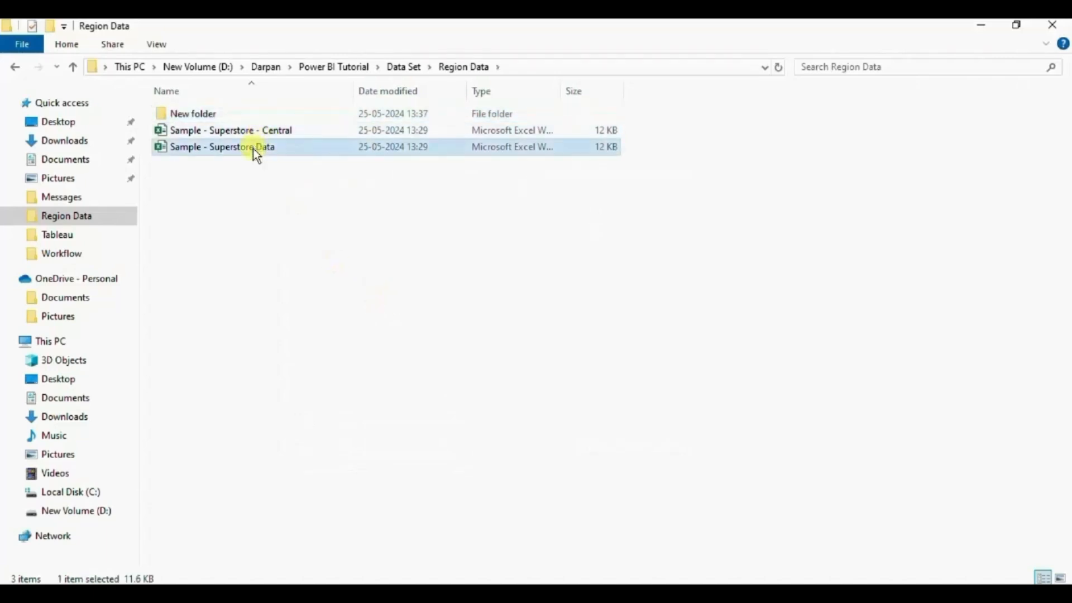
{"action": "double_click", "coordinate": [216, 113]}
{"action": "key", "text": "ctrl+v"}
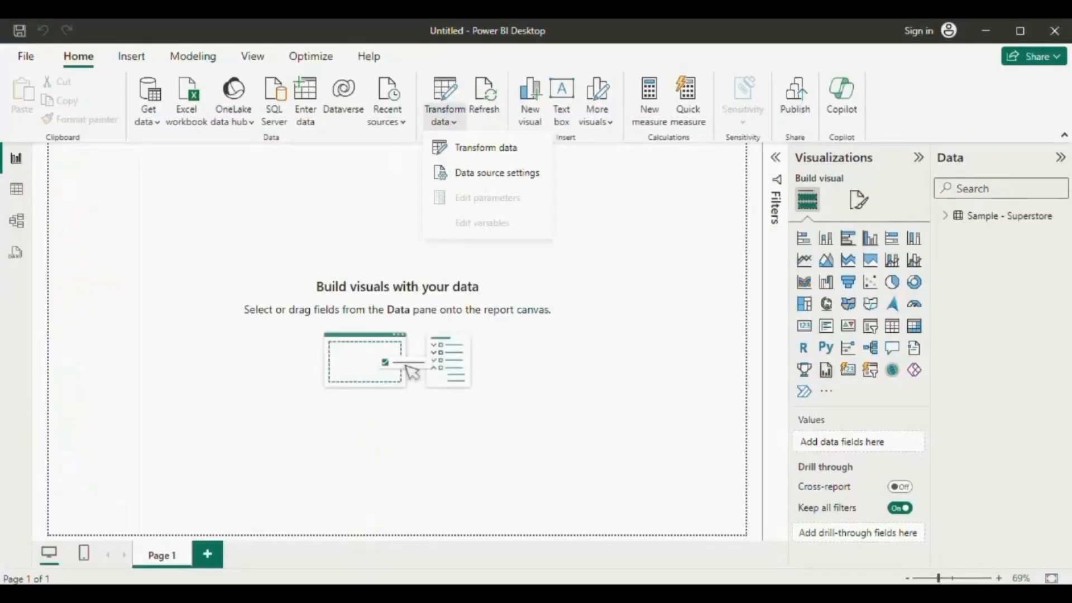
- Switch to Power BI Desktop, expand the Sample - Superstore table's fields and try to refresh the report data
{"action": "left_click", "coordinate": [323, 182]}
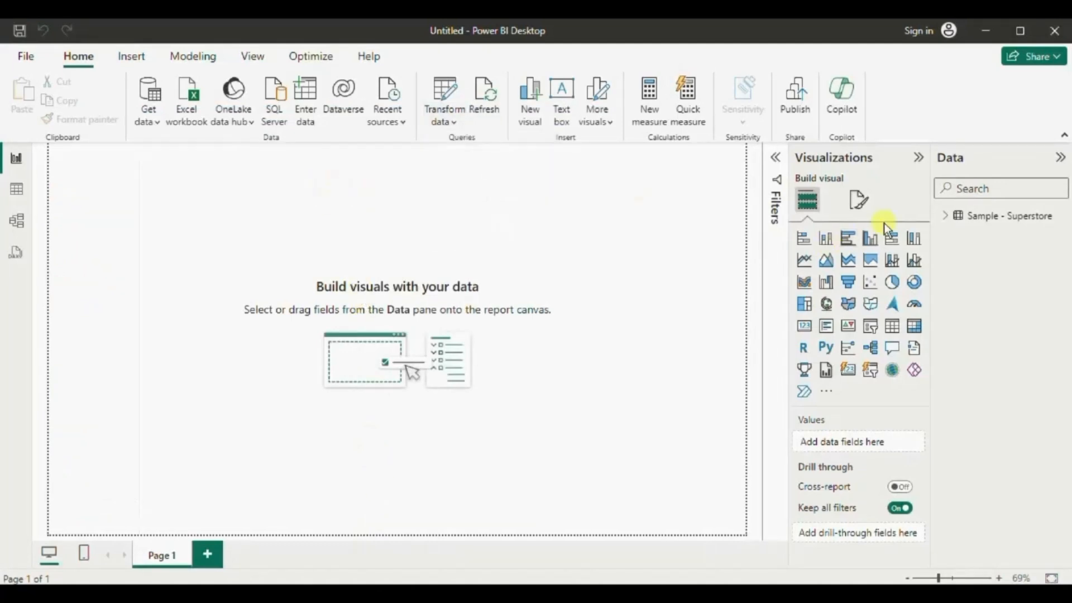
{"action": "left_click", "coordinate": [946, 217]}
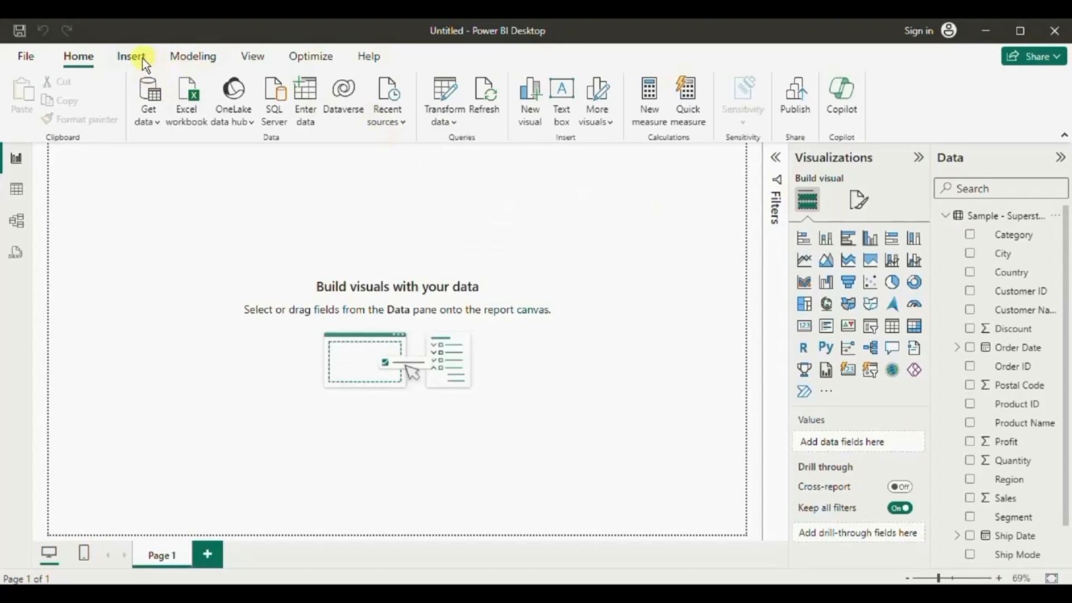
{"action": "left_click", "coordinate": [481, 102]}
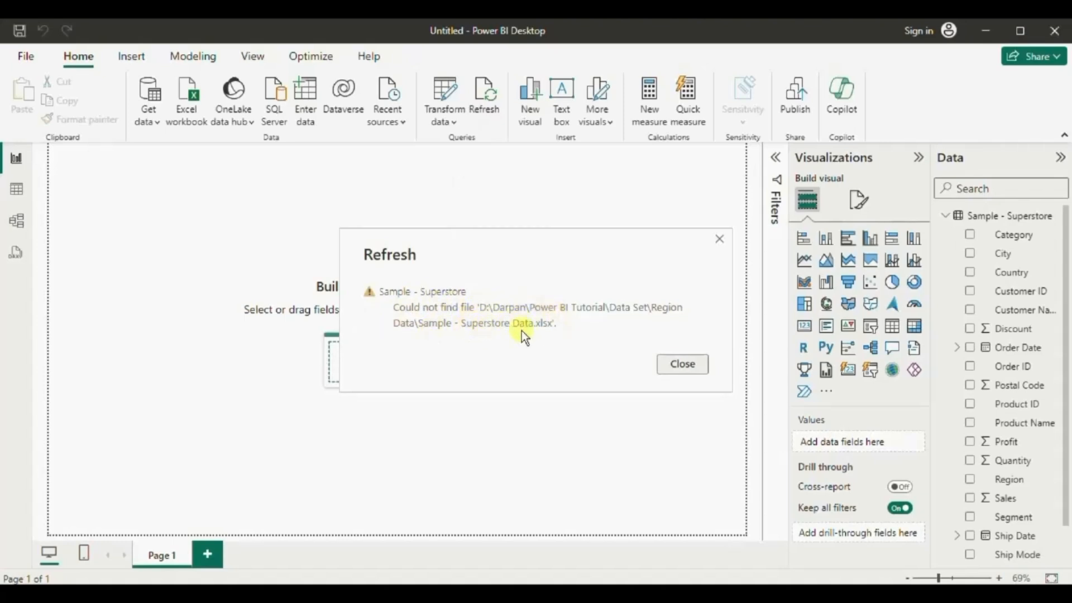
{"action": "left_click", "coordinate": [676, 365]}
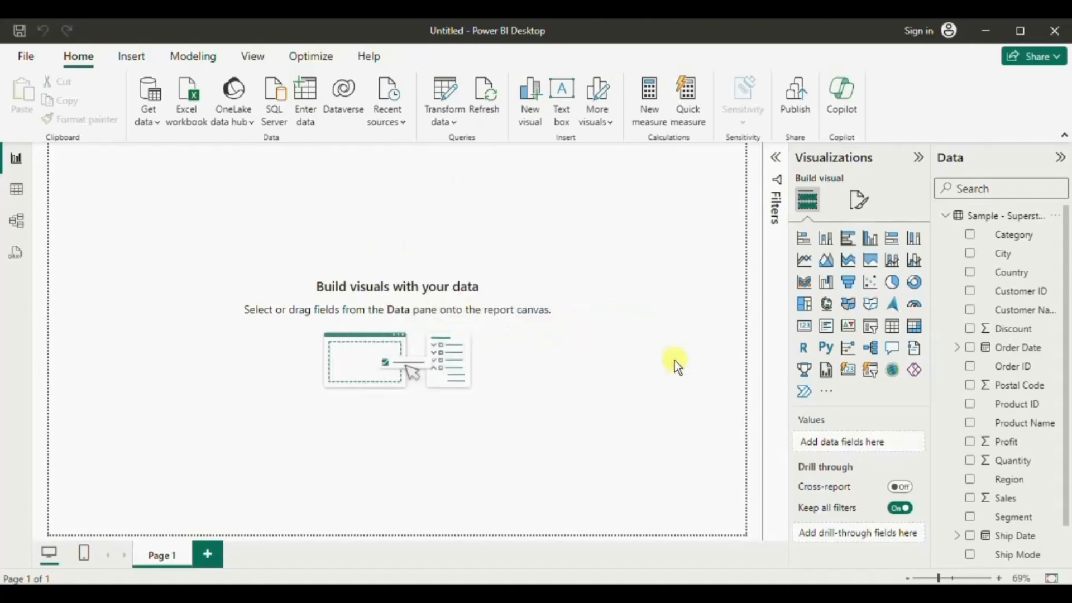
- Change the data source to the Sample - Superstore Data workbook in Region Data\New folder and refresh the report data
{"action": "left_click", "coordinate": [453, 124]}
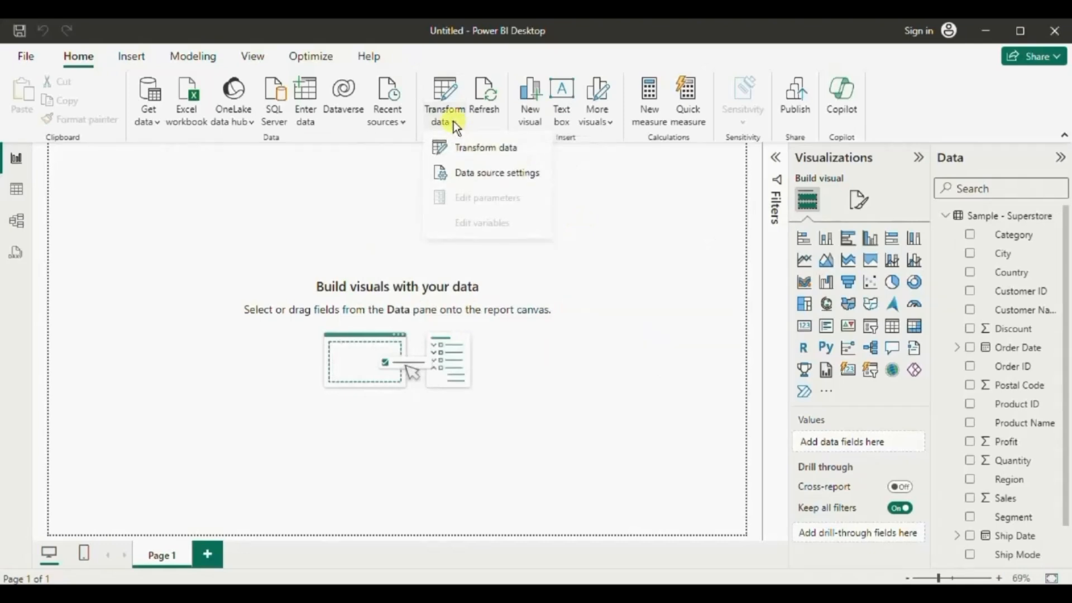
{"action": "left_click", "coordinate": [482, 171]}
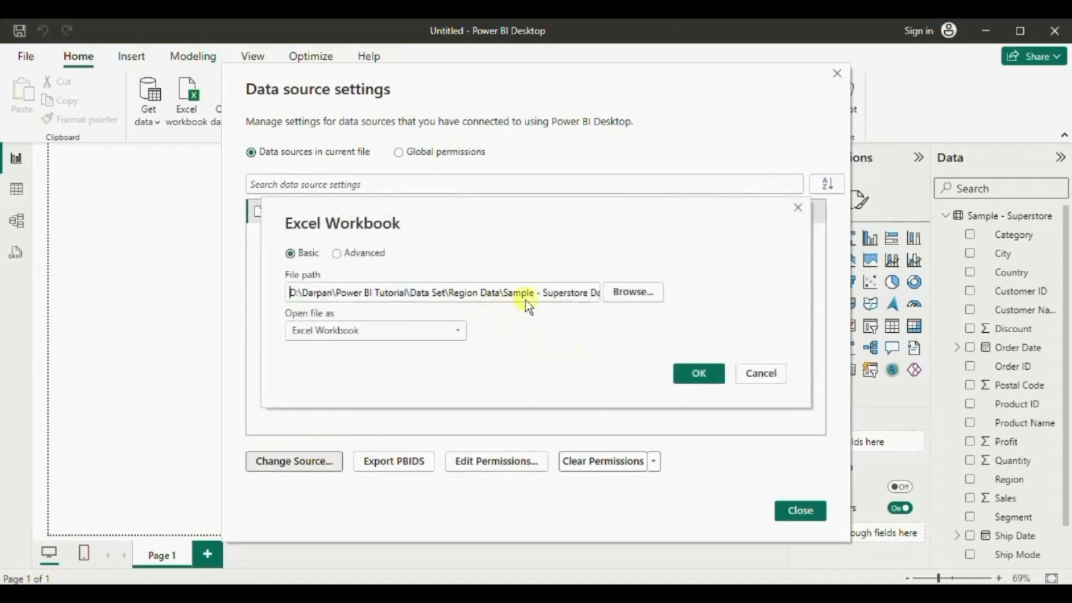
{"action": "left_click", "coordinate": [631, 295]}
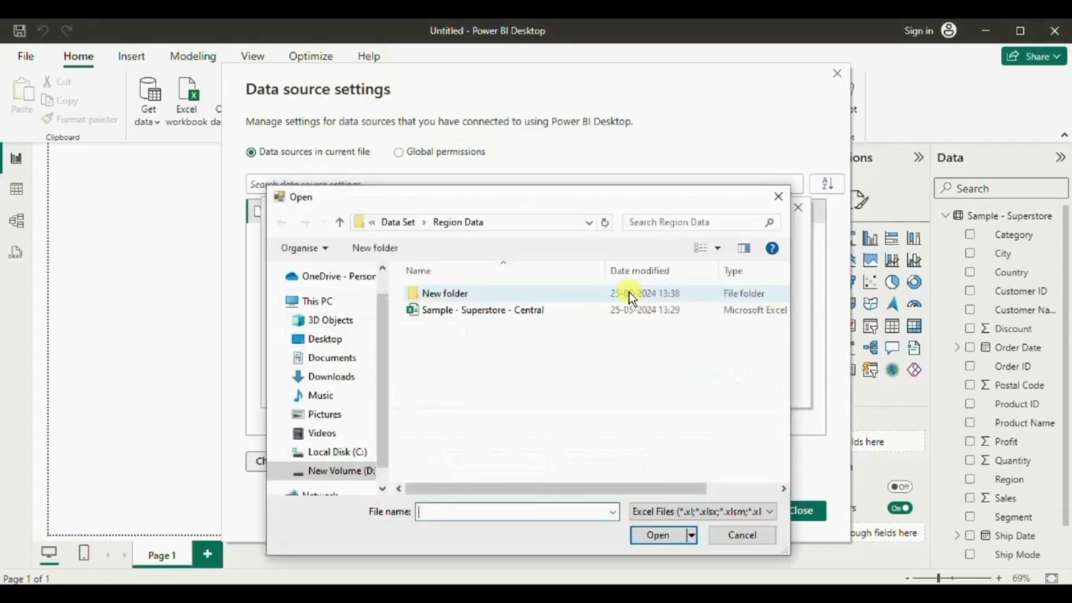
{"action": "double_click", "coordinate": [501, 290]}
{"action": "left_click", "coordinate": [464, 294]}
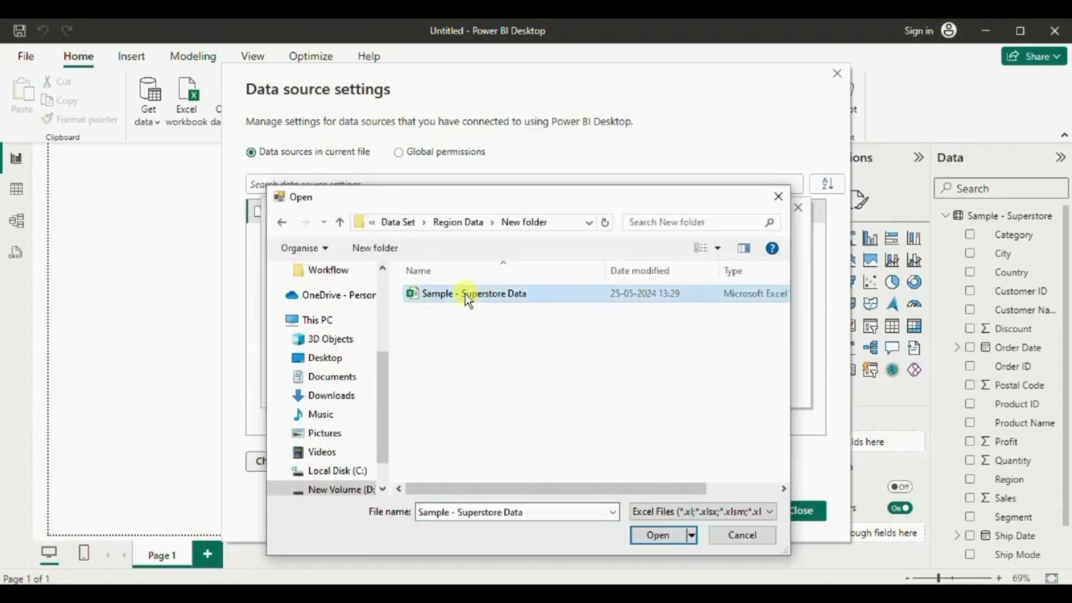
{"action": "left_click", "coordinate": [656, 537]}
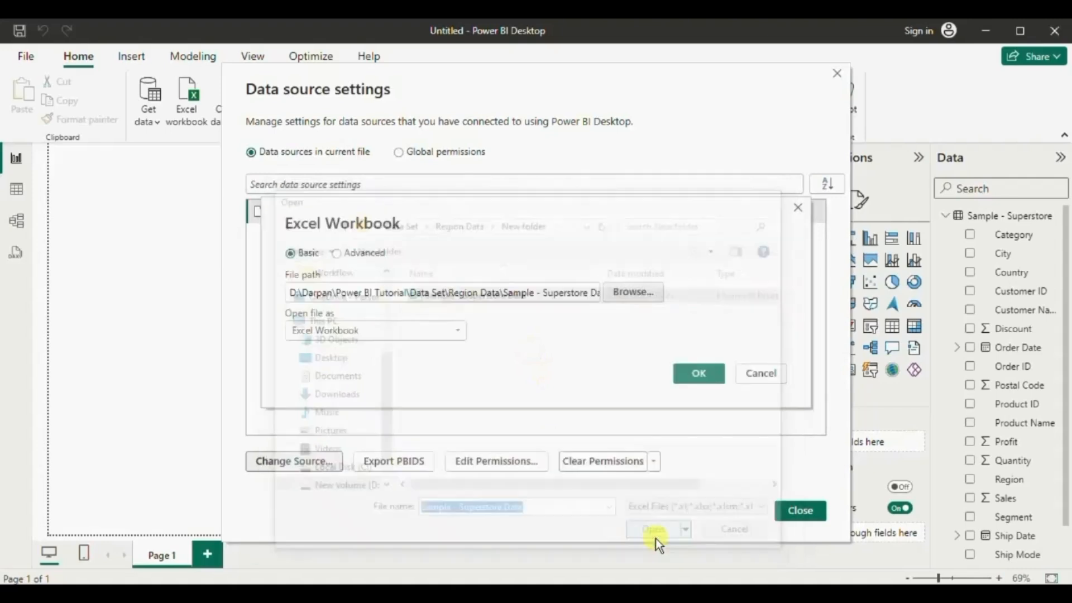
{"action": "left_click", "coordinate": [692, 376]}
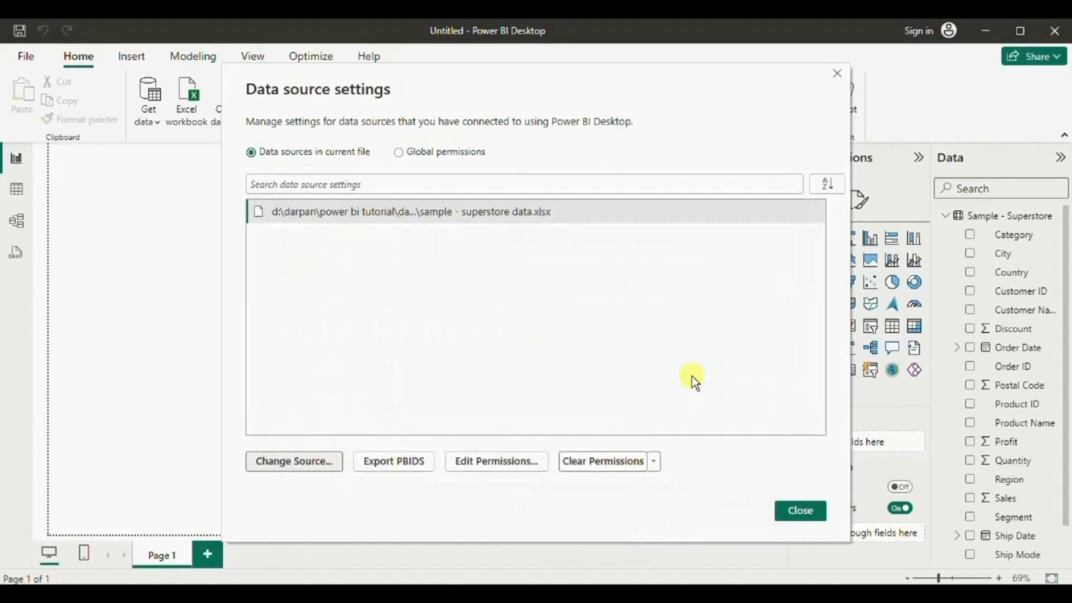
{"action": "left_click", "coordinate": [804, 512]}
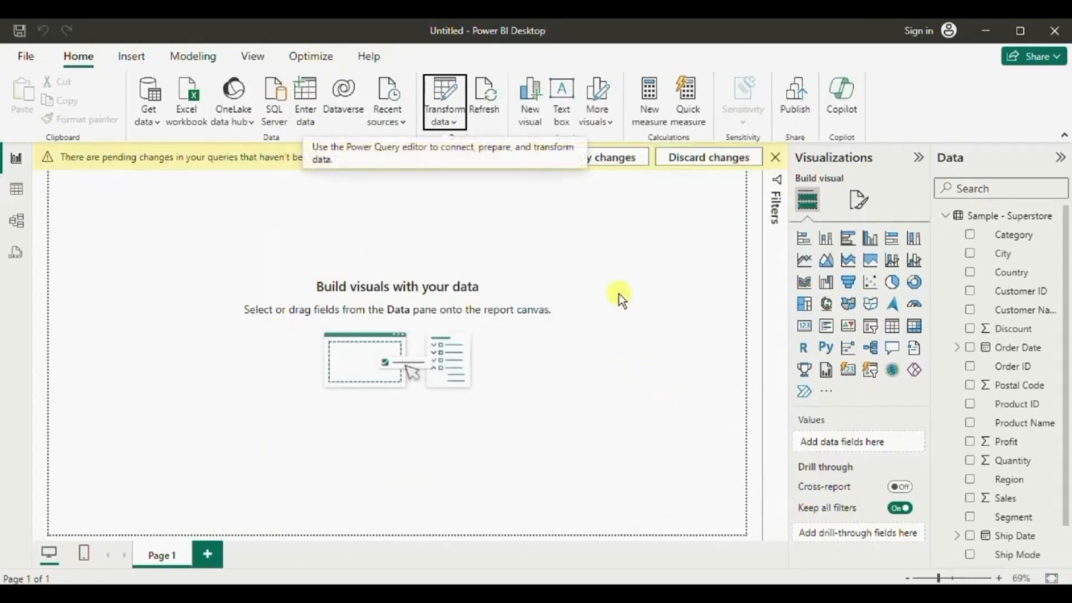
{"action": "left_click", "coordinate": [485, 97]}
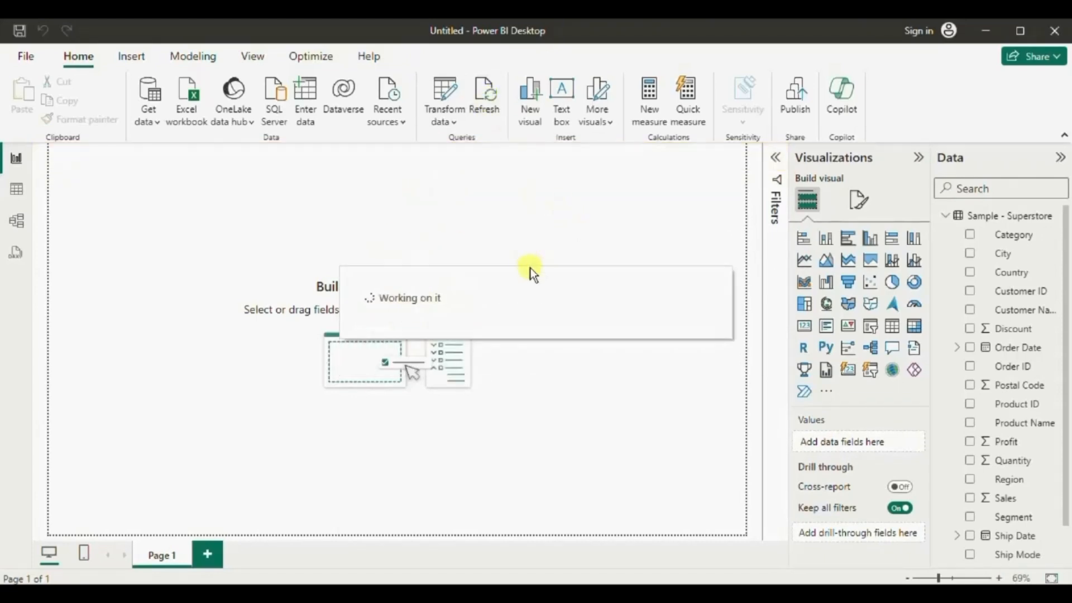
- Add a table visual with Category and Sum of Sales to Page 1 and enlarge its frame
{"action": "left_click", "coordinate": [970, 235]}
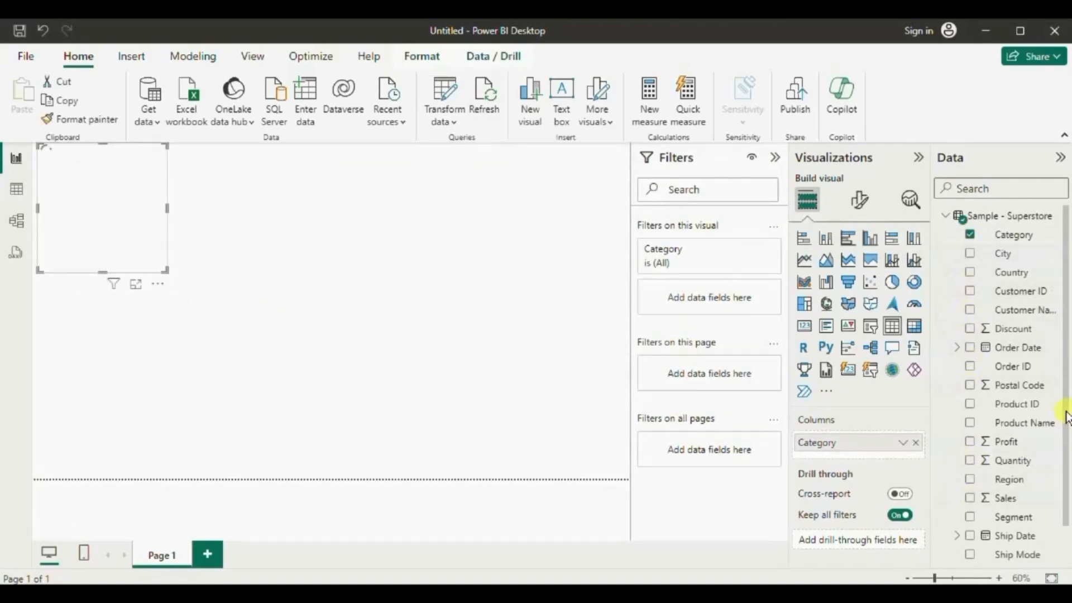
{"action": "left_click_drag", "start_coordinate": [1065, 418], "coordinate": [1065, 452]}
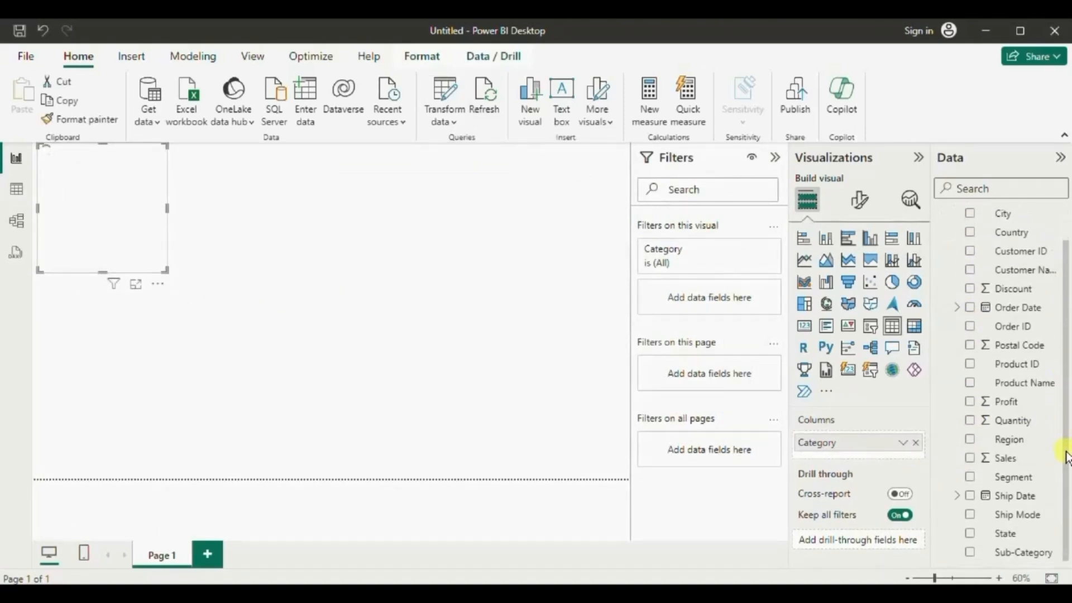
{"action": "left_click", "coordinate": [971, 459]}
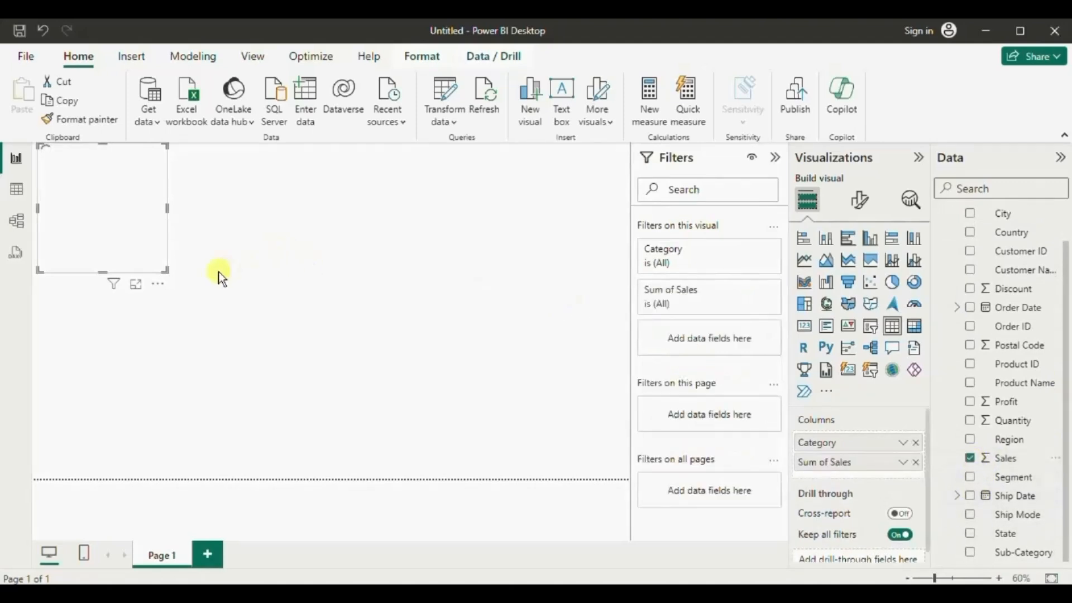
{"action": "left_click_drag", "start_coordinate": [166, 271], "coordinate": [319, 346]}
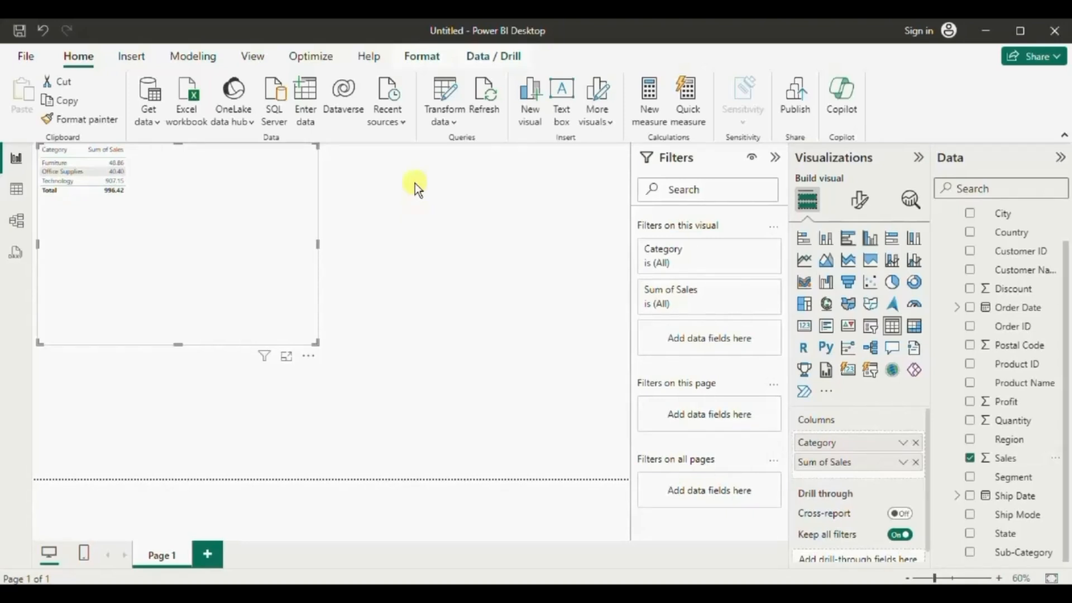
- Open the report's data source settings again
{"action": "left_click", "coordinate": [448, 120]}
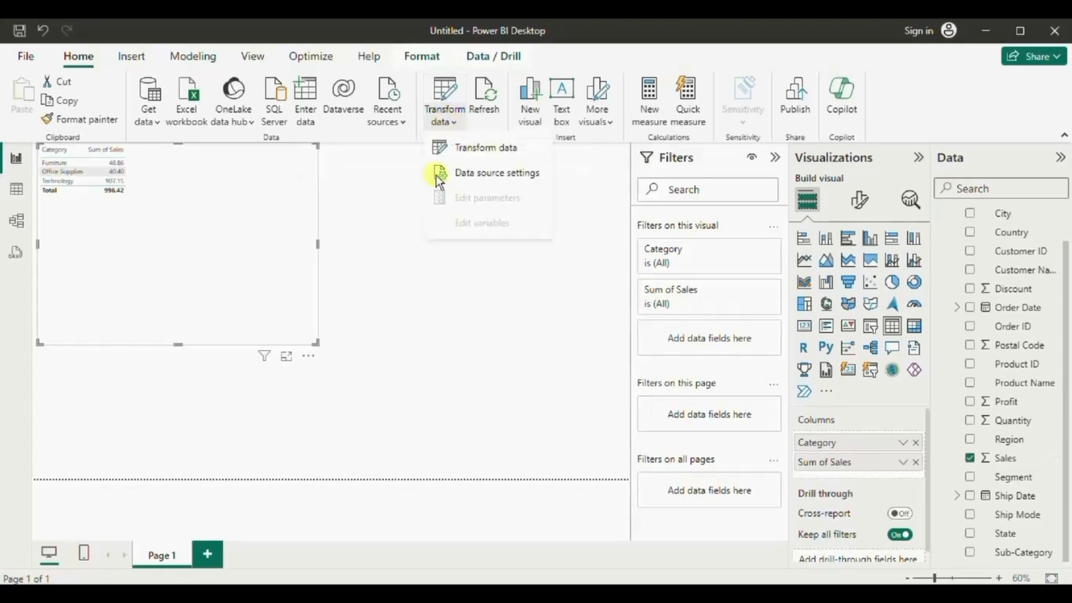